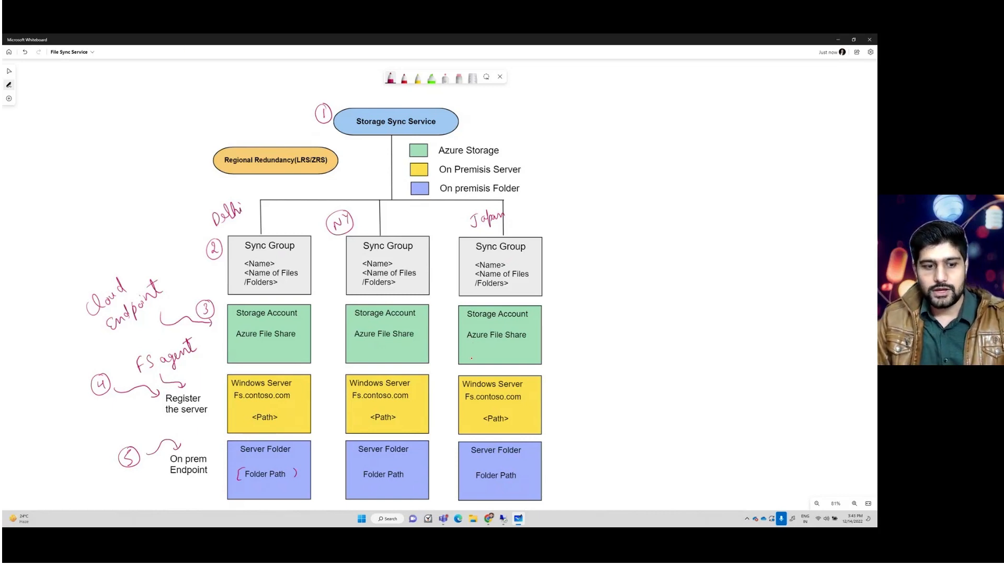
# - Switch to the Azure portal and review the details of the webapp-vm-01 and VM-01 virtual machines
pyautogui.press('Escape')
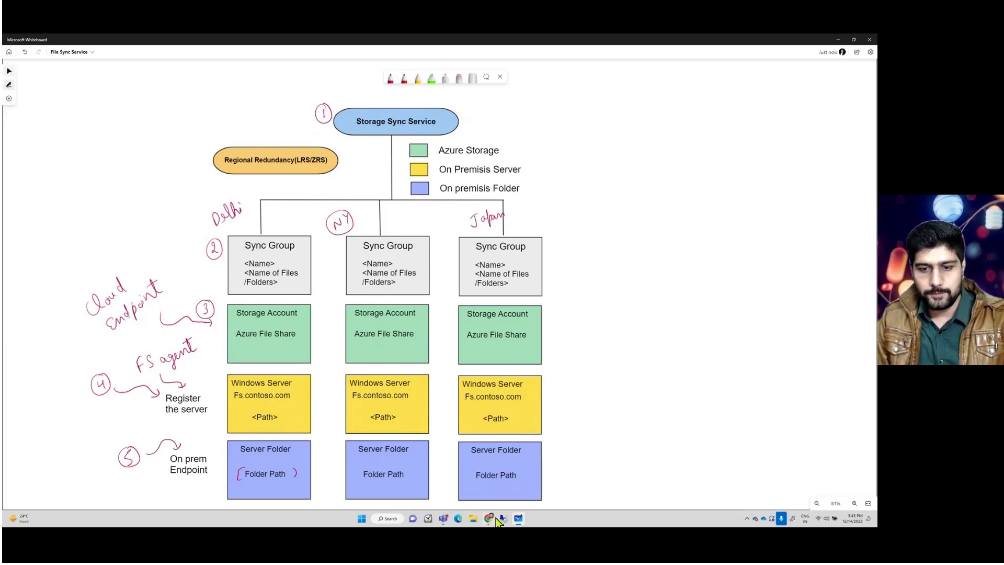
pyautogui.click(489, 519)
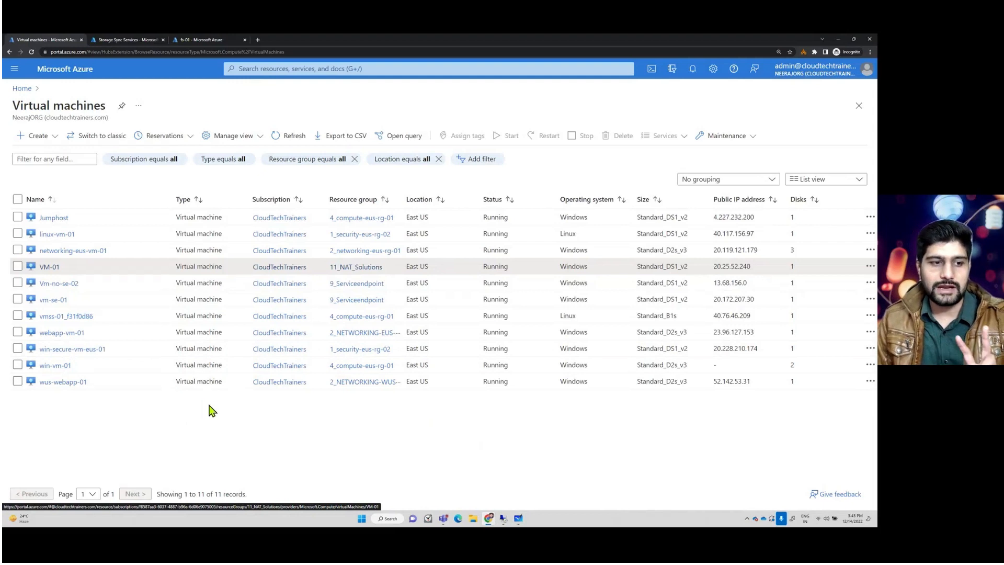
pyautogui.click(61, 333)
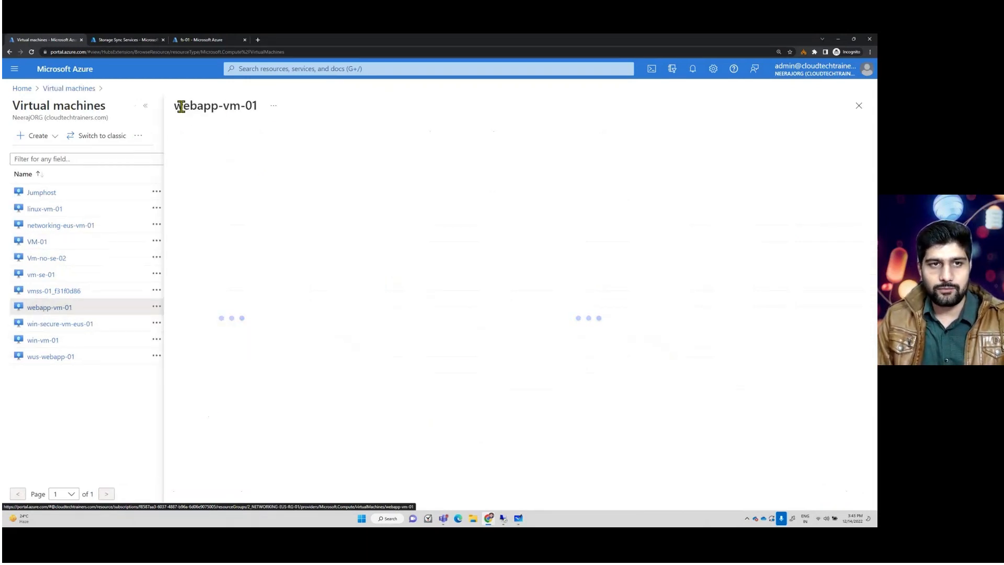
pyautogui.tripleClick(260, 106)
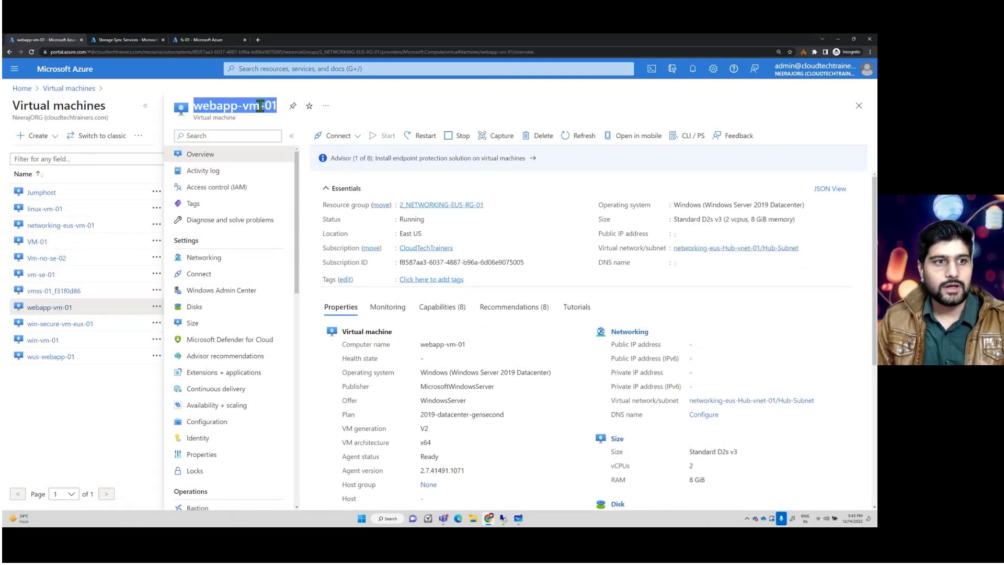
pyautogui.click(37, 241)
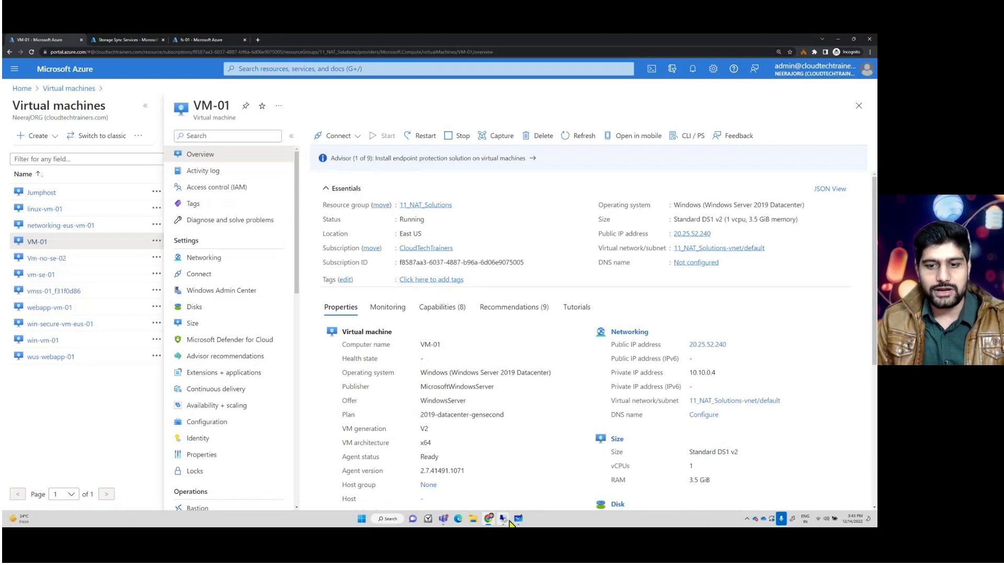
# - Look over the open remote desktop sessions for both servers, then minimize them
pyautogui.moveTo(503, 517)
pyautogui.click(499, 493)
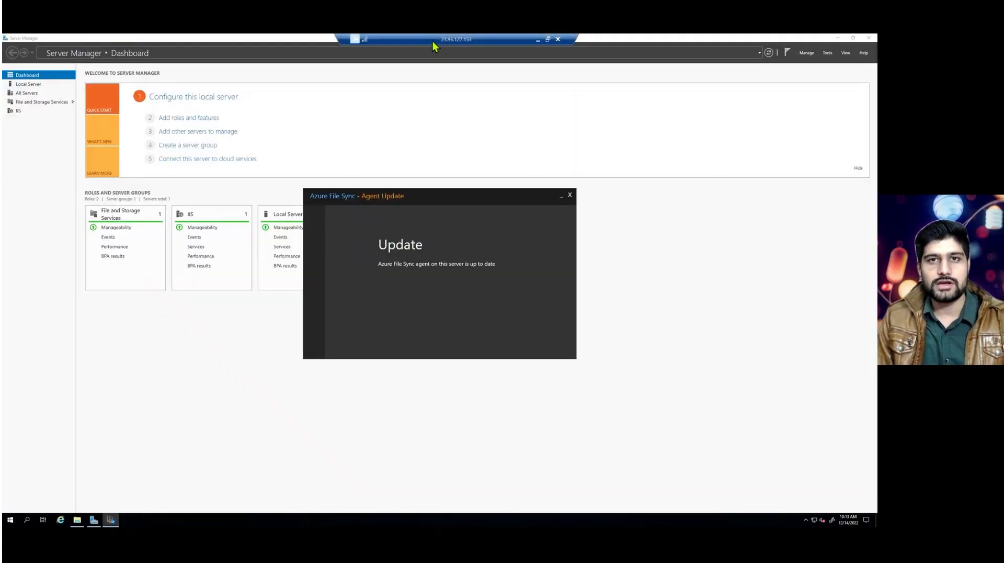
pyautogui.doubleClick(460, 40)
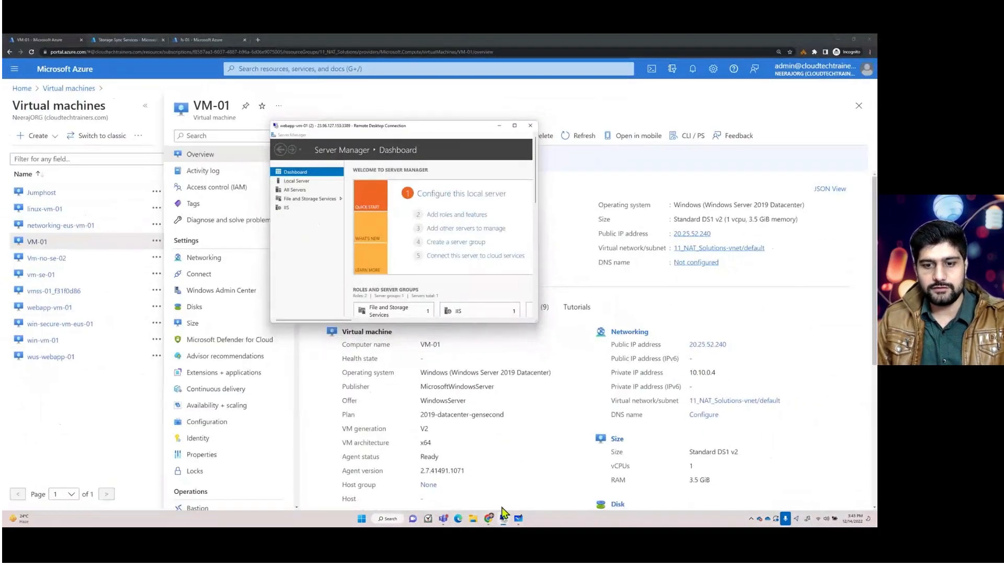
pyautogui.moveTo(503, 515)
pyautogui.click(538, 460)
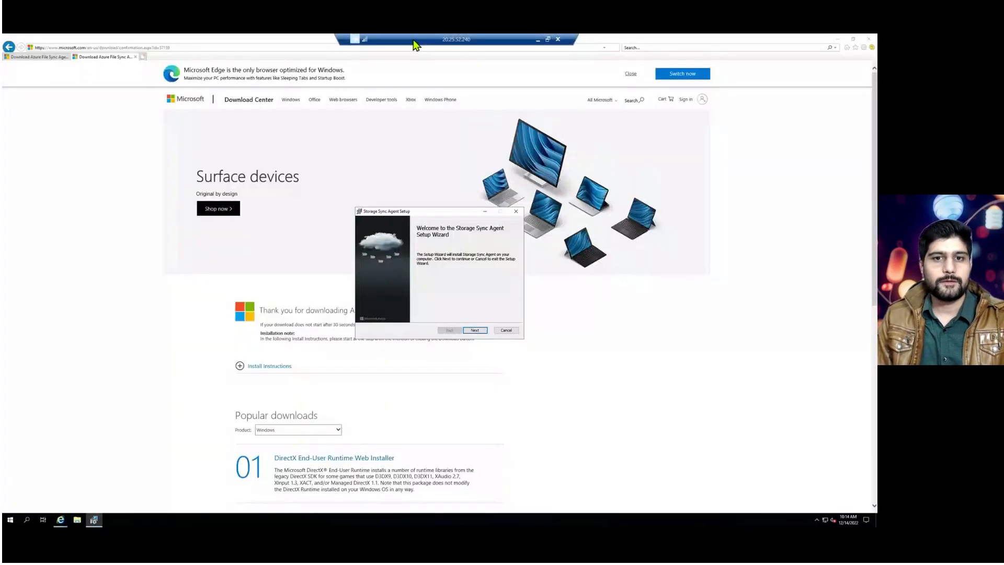
pyautogui.doubleClick(416, 45)
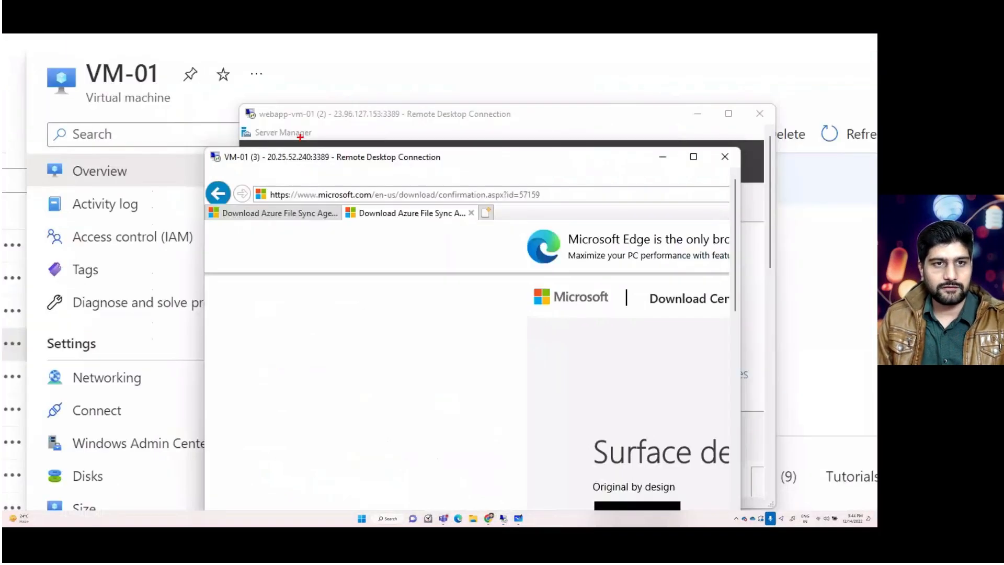
pyautogui.moveTo(211, 147); pyautogui.dragTo(338, 178)
pyautogui.press('Escape')
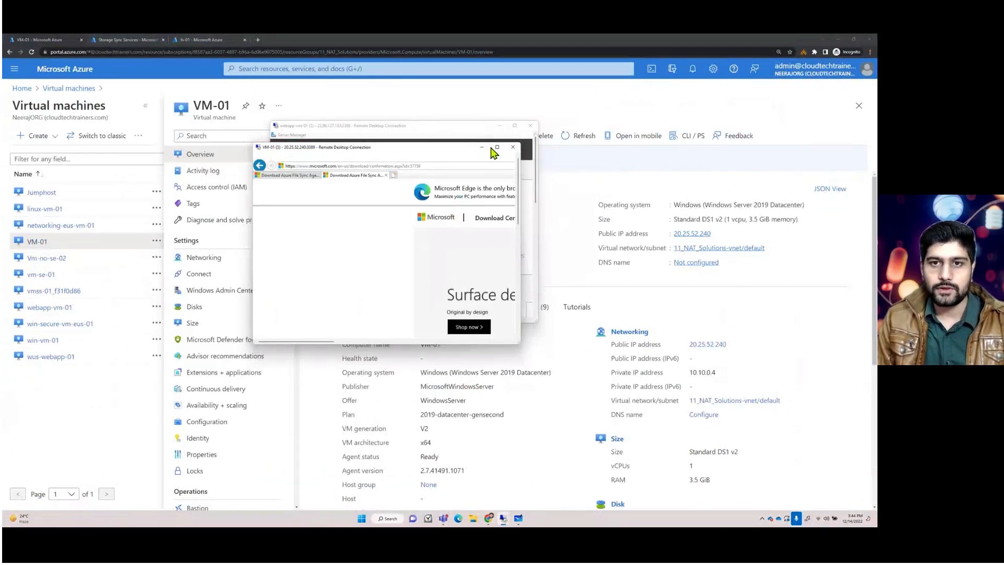
pyautogui.click(482, 147)
pyautogui.click(501, 128)
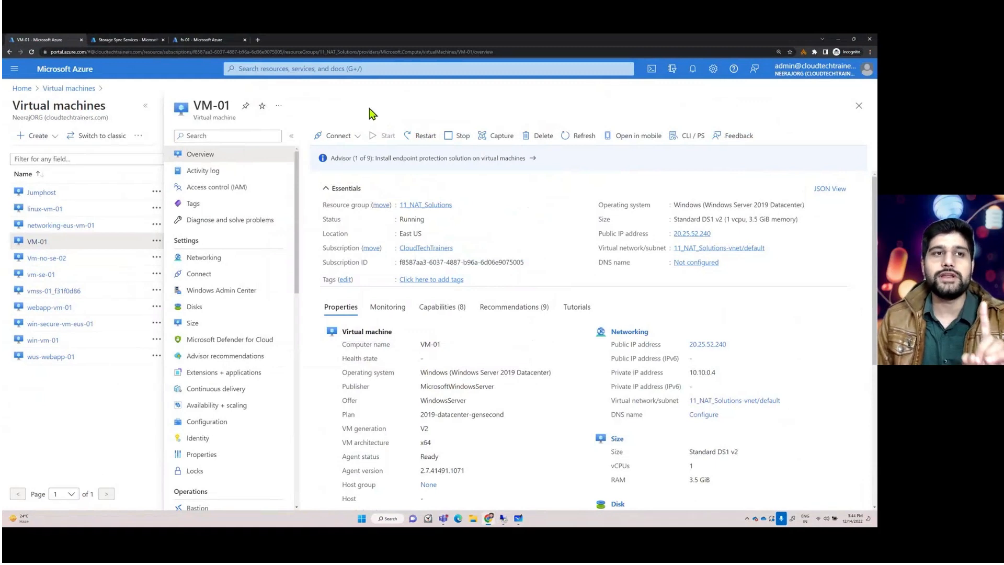
# - Start creating a new Storage Sync Service in resource group 4_storage-eus-rg-01
pyautogui.click(126, 40)
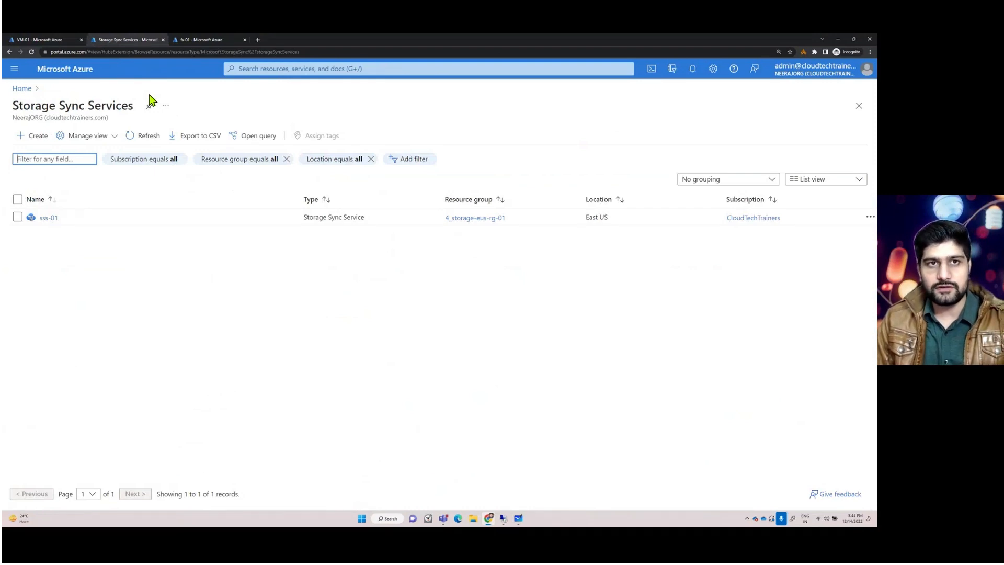
pyautogui.click(38, 137)
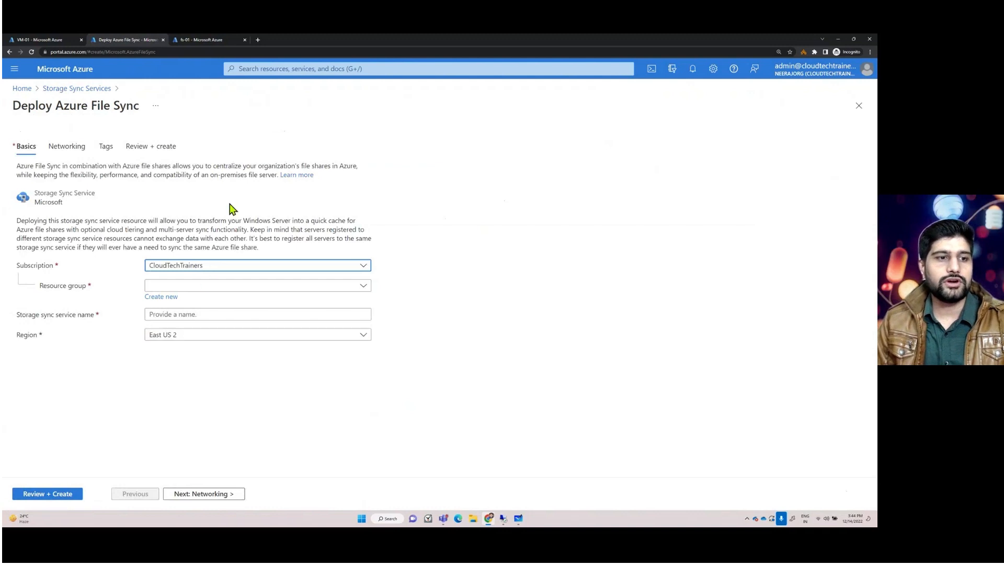
pyautogui.click(205, 288)
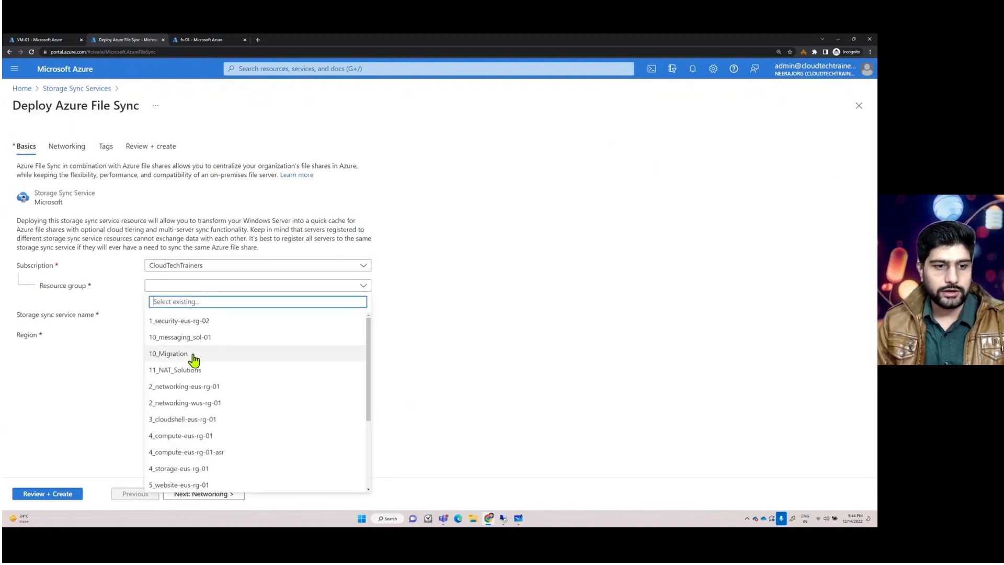
pyautogui.click(198, 468)
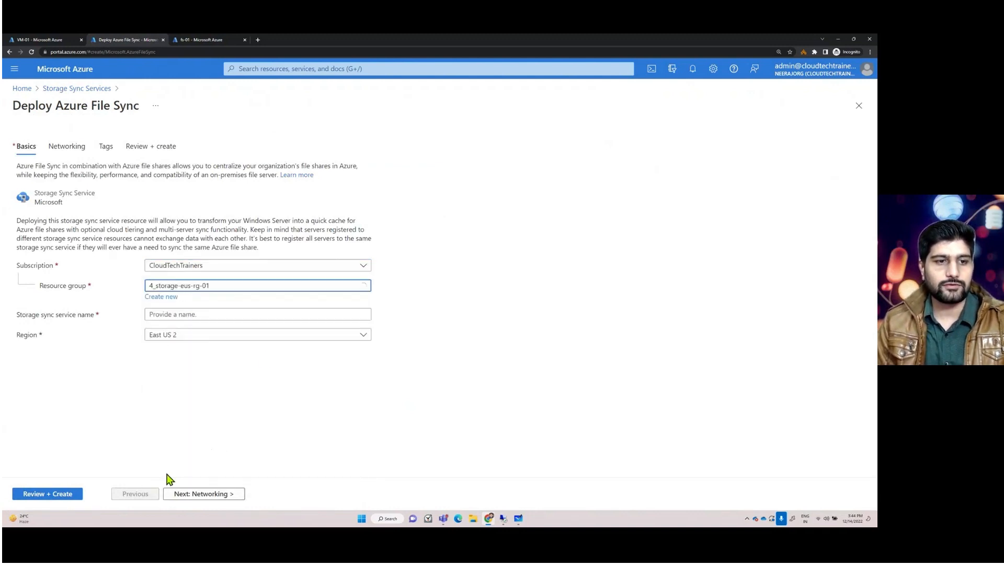
# - Name the storage sync service sss09 and set its region to East US
pyautogui.click(198, 314)
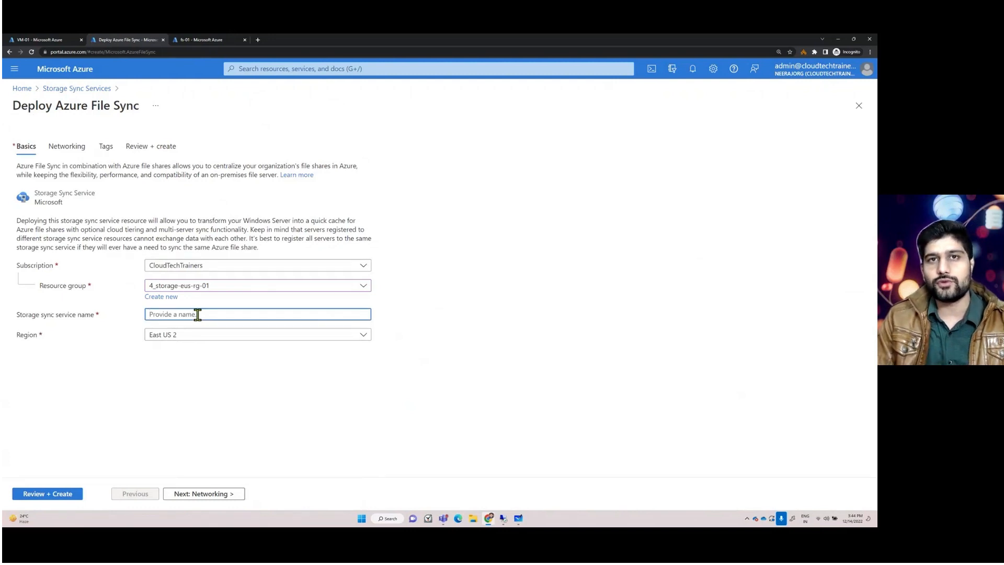
pyautogui.write('sss09')
pyautogui.click(225, 388)
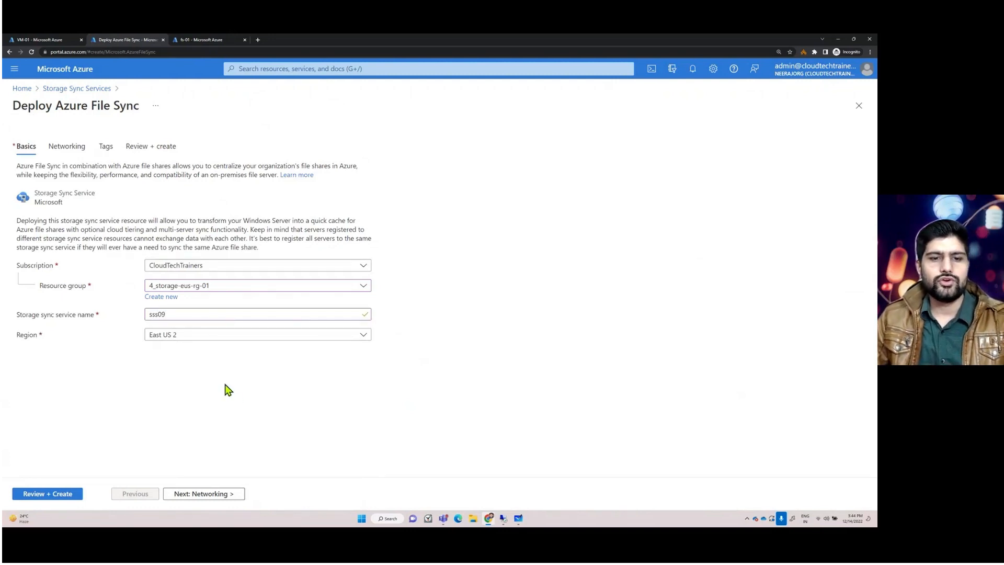
pyautogui.click(203, 345)
pyautogui.click(168, 247)
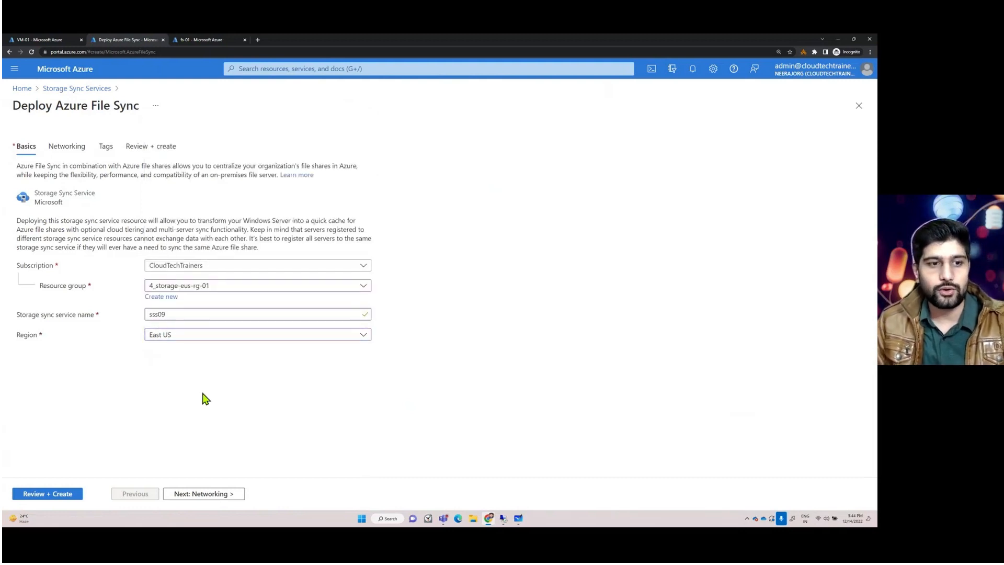
# - Restrict network access to private endpoints only, open the review, then abandon the deployment
pyautogui.hotkey('ctrl', '+')
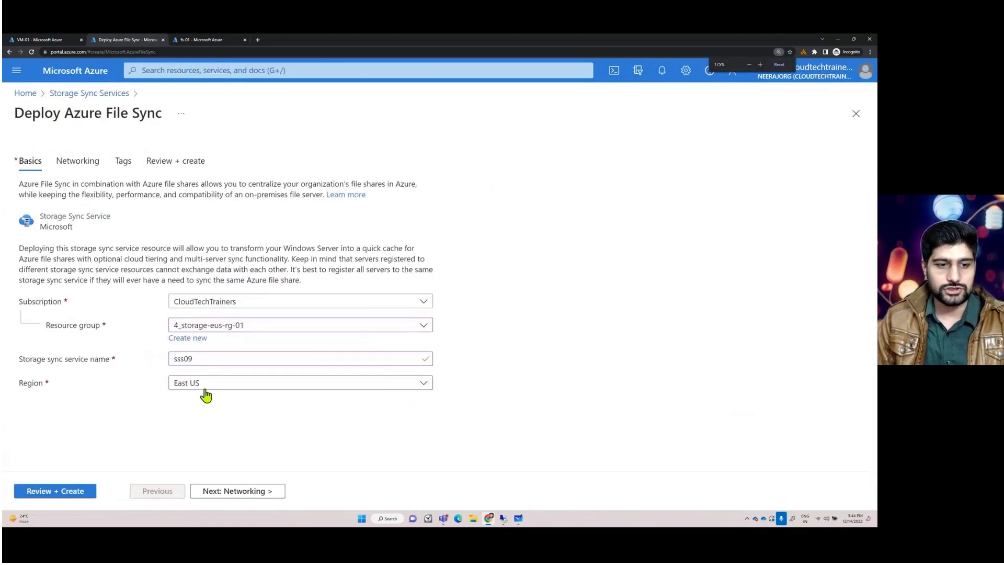
pyautogui.click(226, 490)
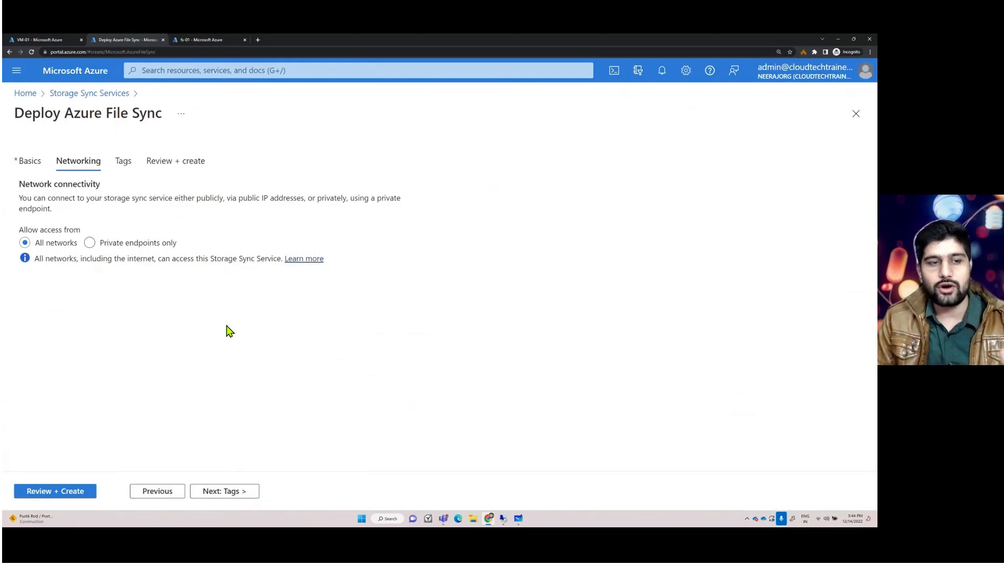
pyautogui.click(129, 245)
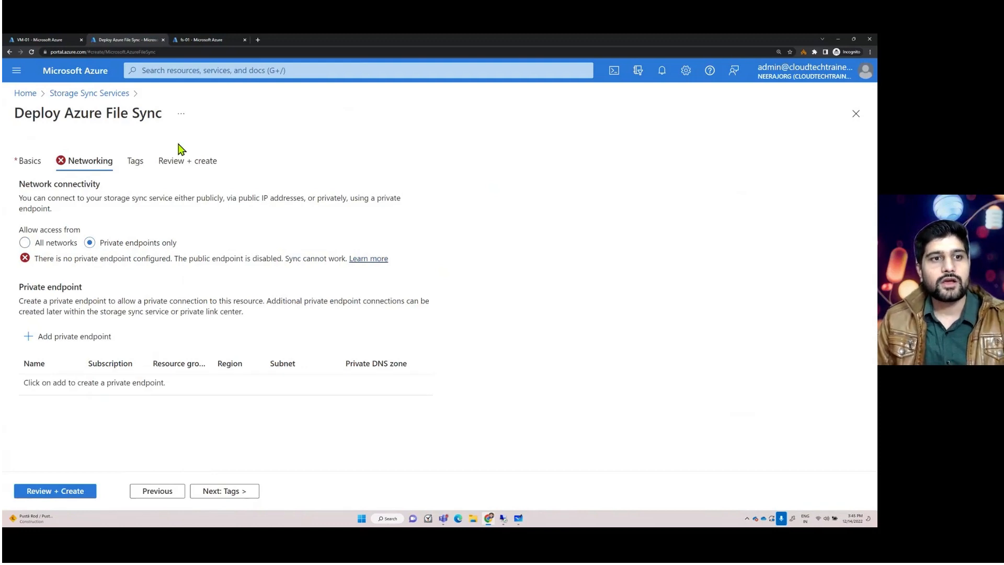
pyautogui.click(184, 159)
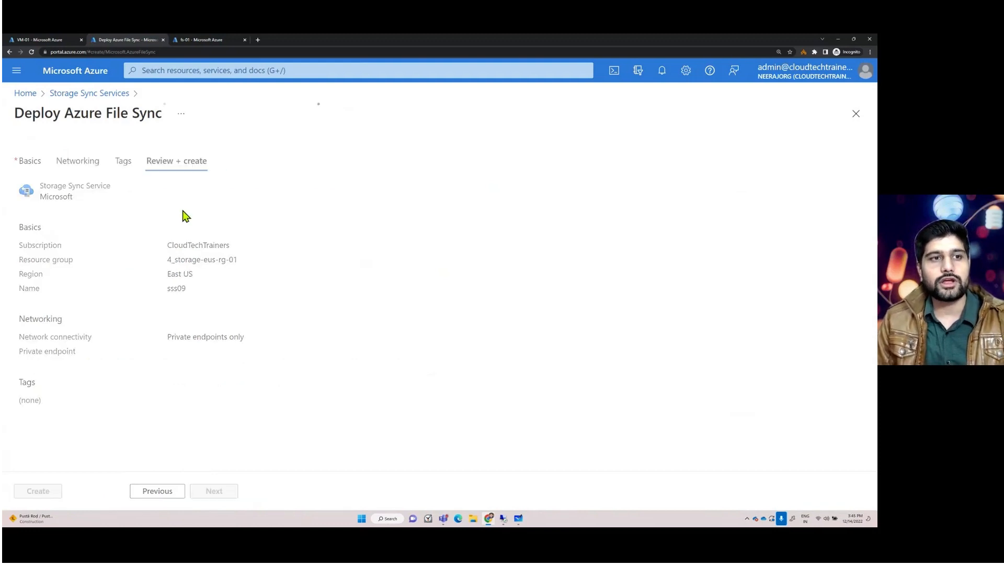
pyautogui.click(102, 94)
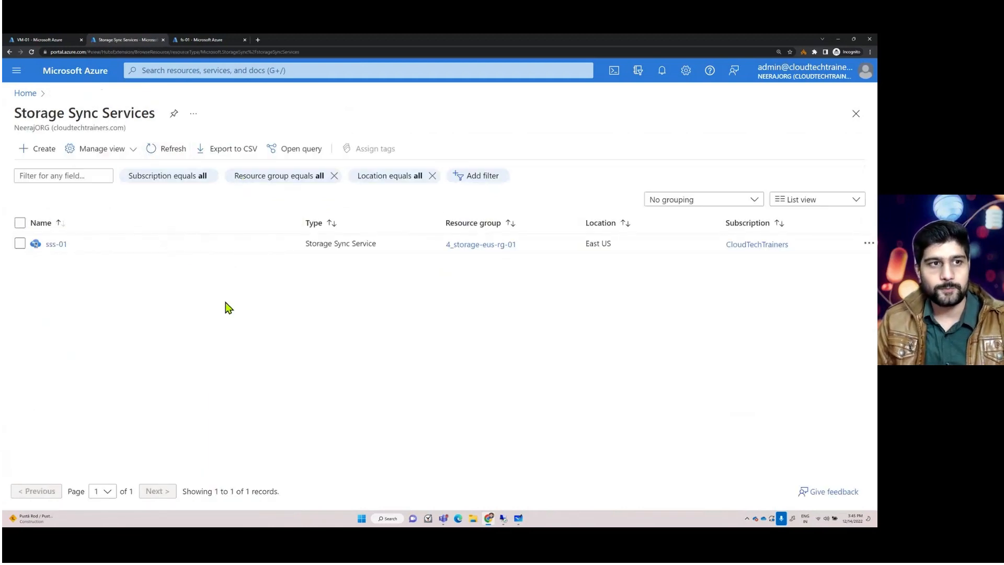
# - Open the sss-01 storage sync service and add a sync group named NewyorkSG
pyautogui.click(57, 245)
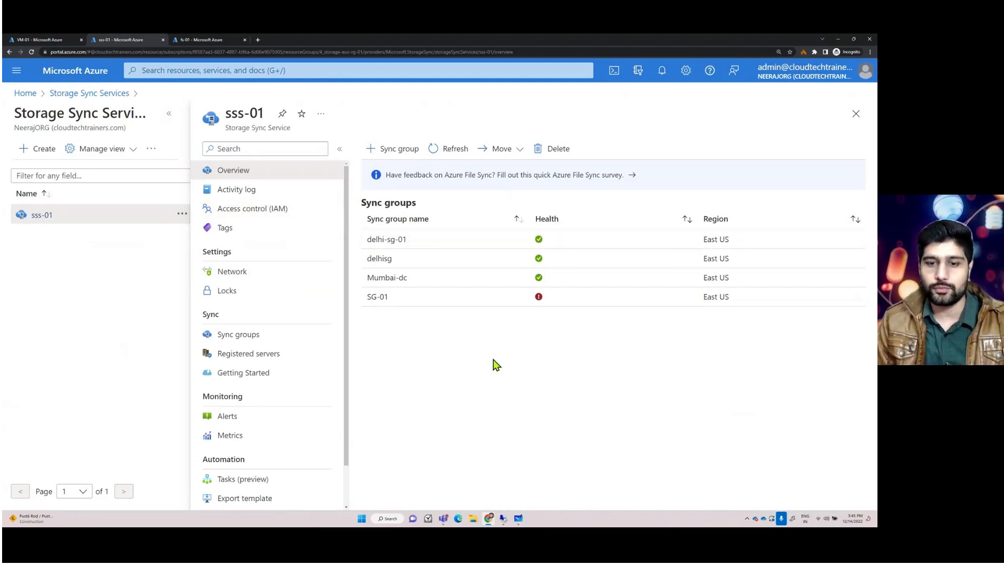
pyautogui.click(391, 151)
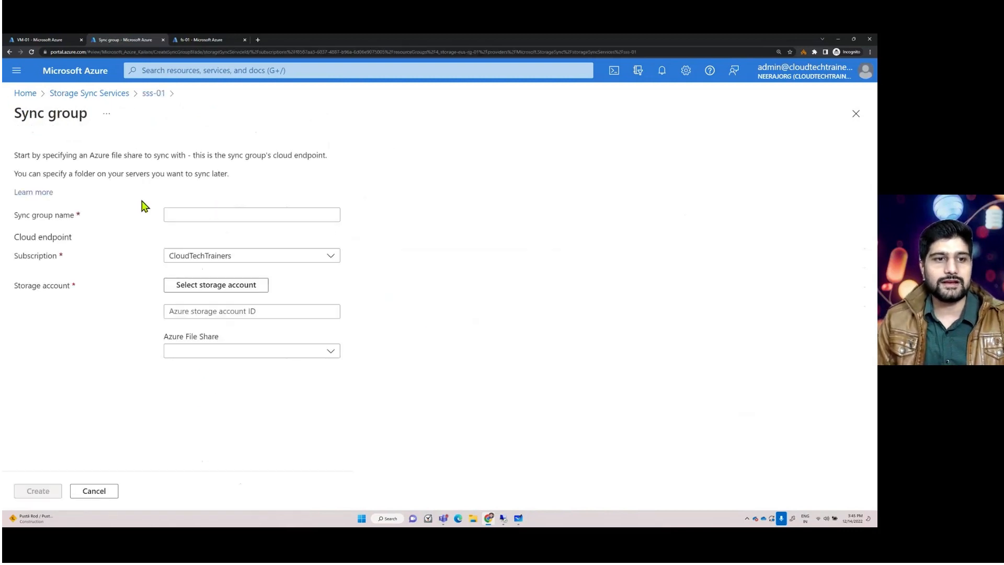
pyautogui.click(174, 215)
pyautogui.write('Ney')
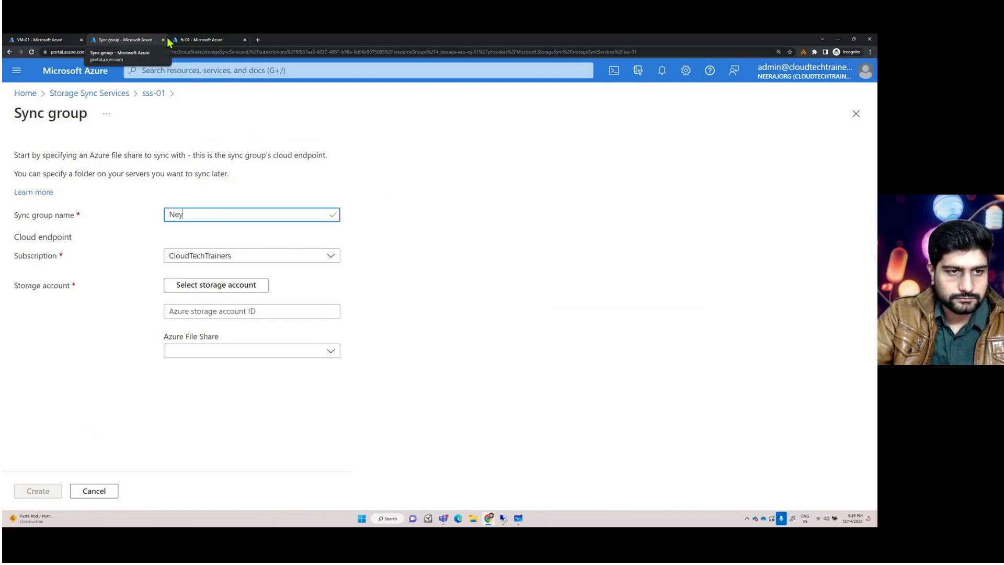
pyautogui.press('BackSpace')
pyautogui.write('wyorkSG')
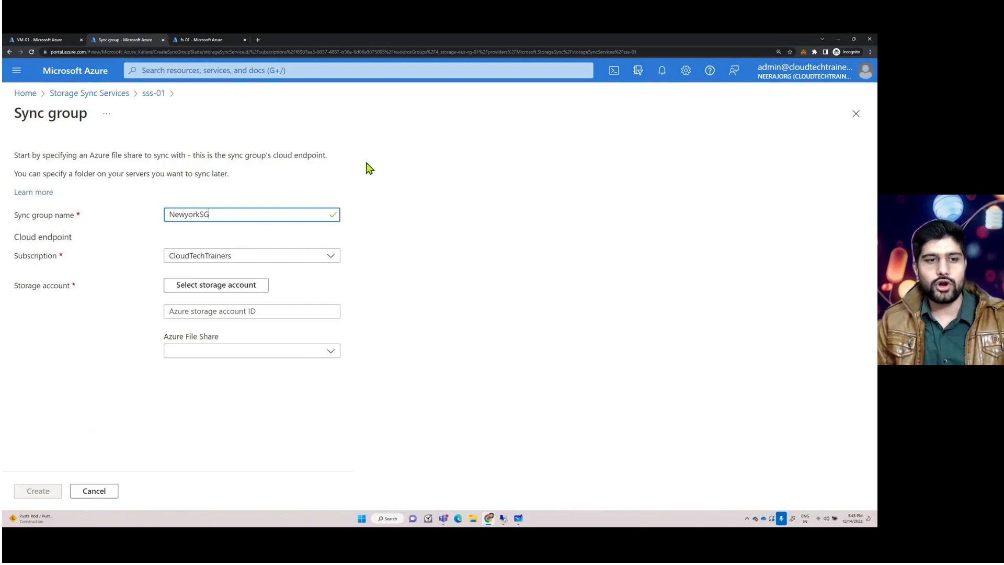
# - Set the sync group's cloud endpoint to storage account stendpoint with file share fs-02 and create it
pyautogui.click(209, 288)
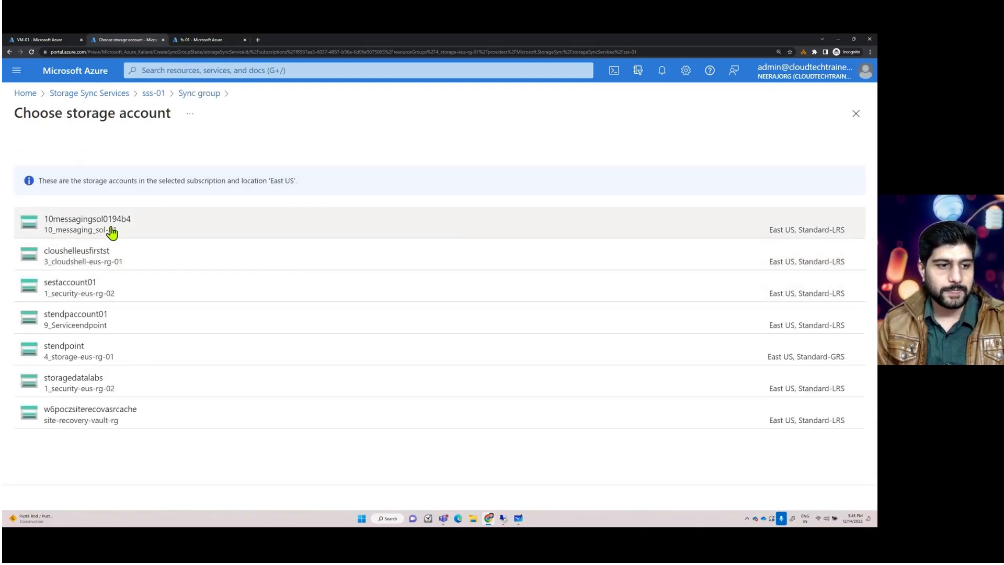
pyautogui.click(63, 354)
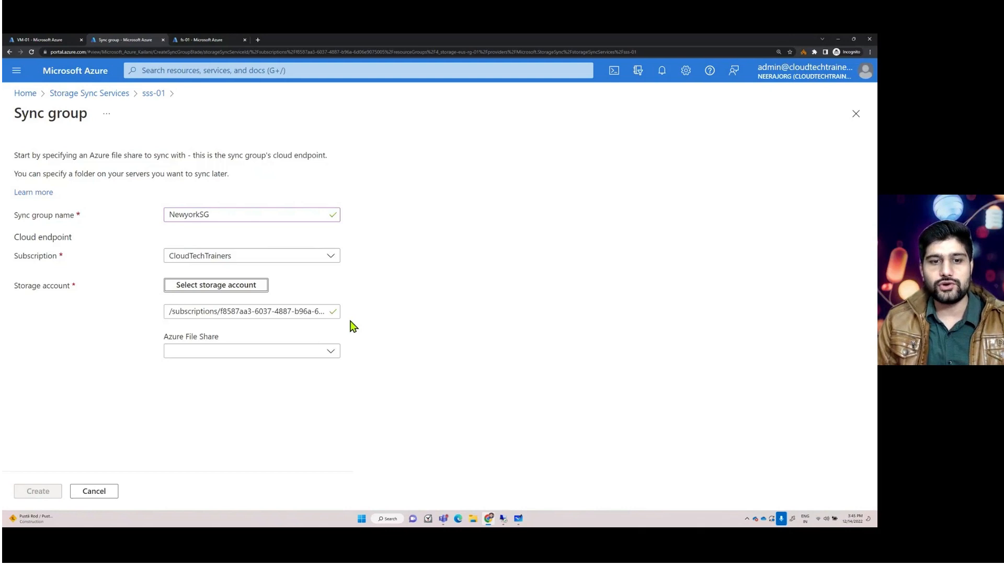
pyautogui.click(329, 352)
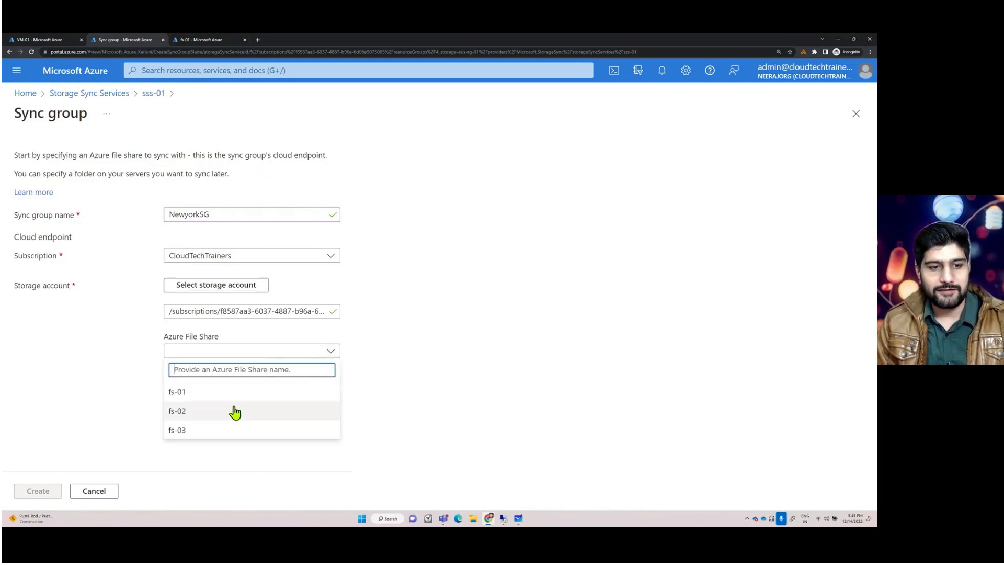
pyautogui.click(189, 413)
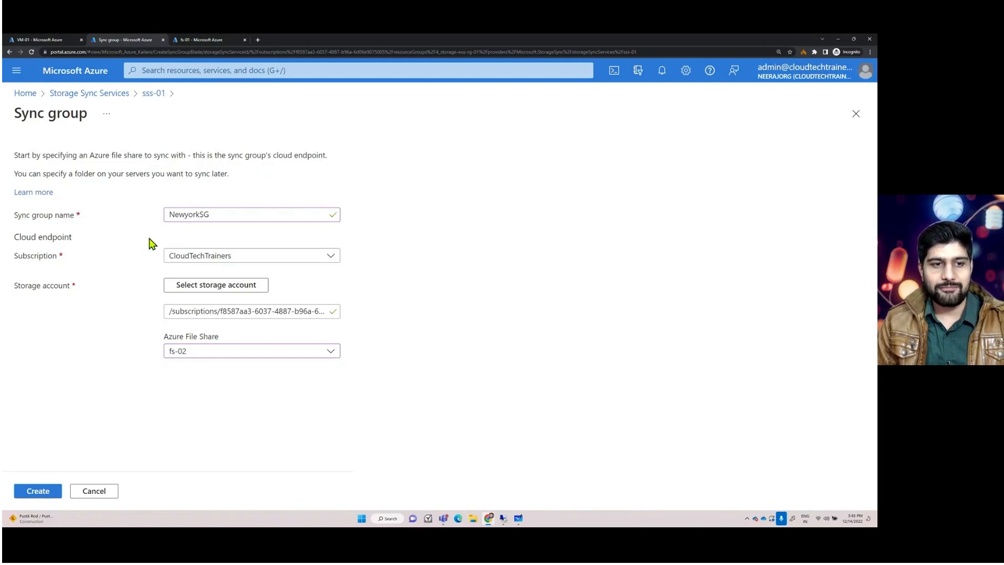
pyautogui.click(32, 493)
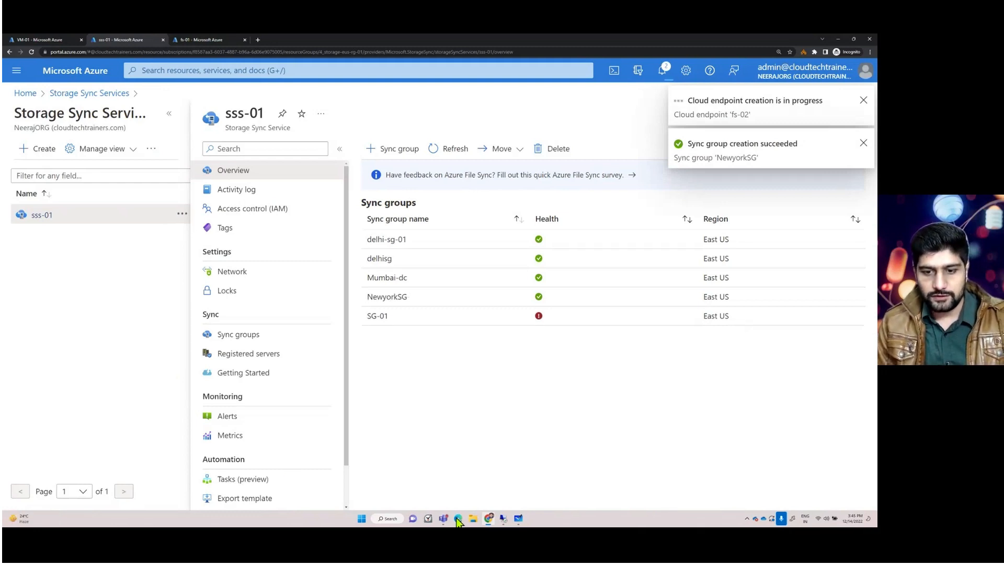
# - Switch to the whiteboard and outline the Storage Sync Service and the Delhi sync group with rectangles
pyautogui.click(518, 518)
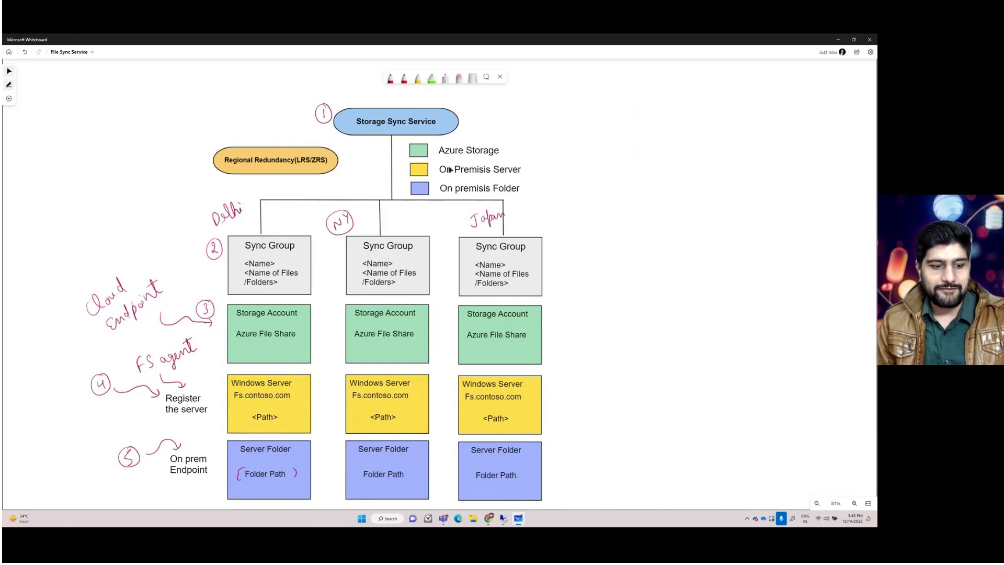
pyautogui.moveTo(294, 96); pyautogui.dragTo(512, 173)
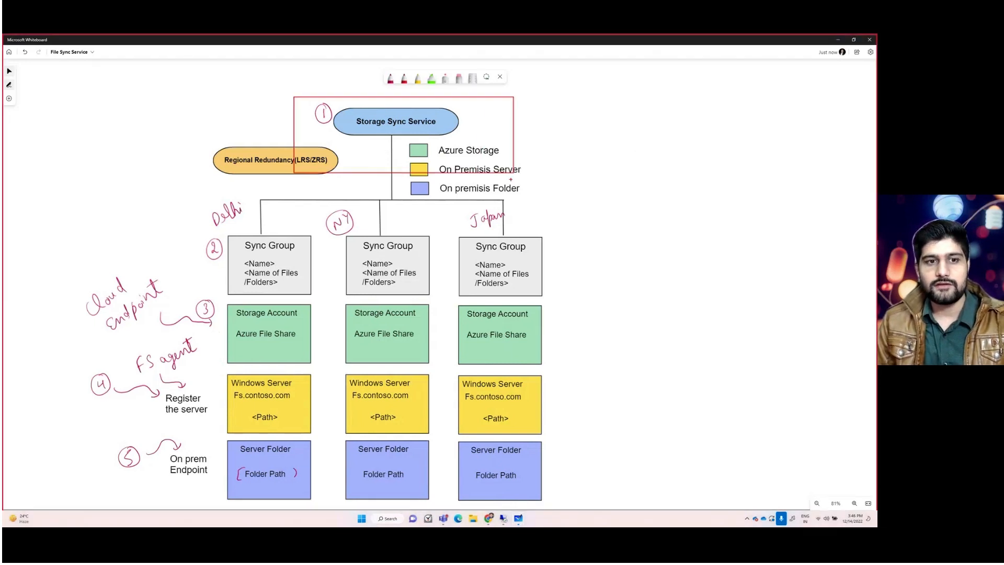
pyautogui.moveTo(225, 198)
pyautogui.mouseDown()
pyautogui.moveTo(186, 261)
pyautogui.moveTo(315, 199)
pyautogui.mouseUp()
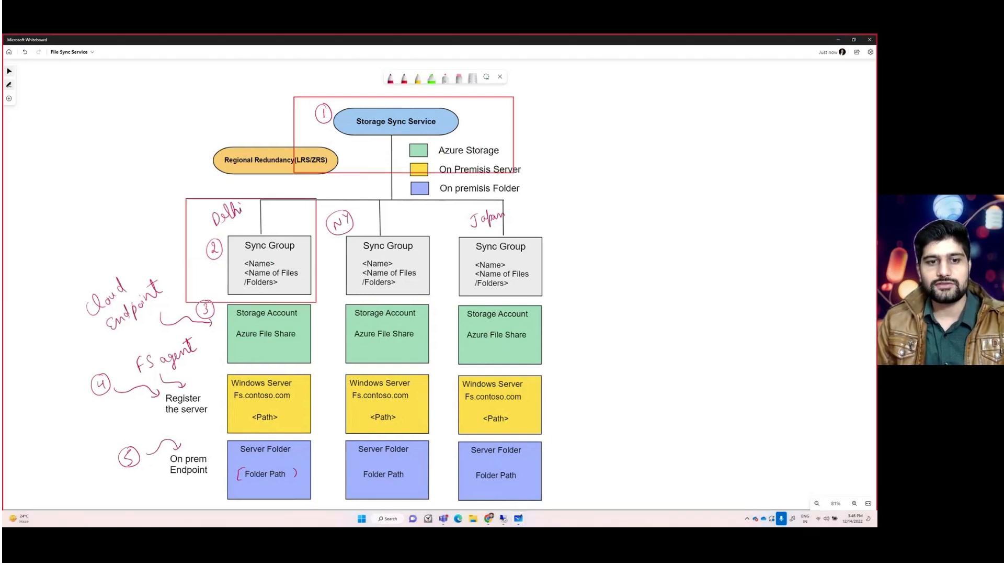
# - Outline the Delhi storage account and Azure file share box on the whiteboard with a rectangle
pyautogui.moveTo(215, 297)
pyautogui.mouseDown()
pyautogui.moveTo(183, 316)
pyautogui.moveTo(302, 354)
pyautogui.moveTo(320, 298)
pyautogui.mouseUp()
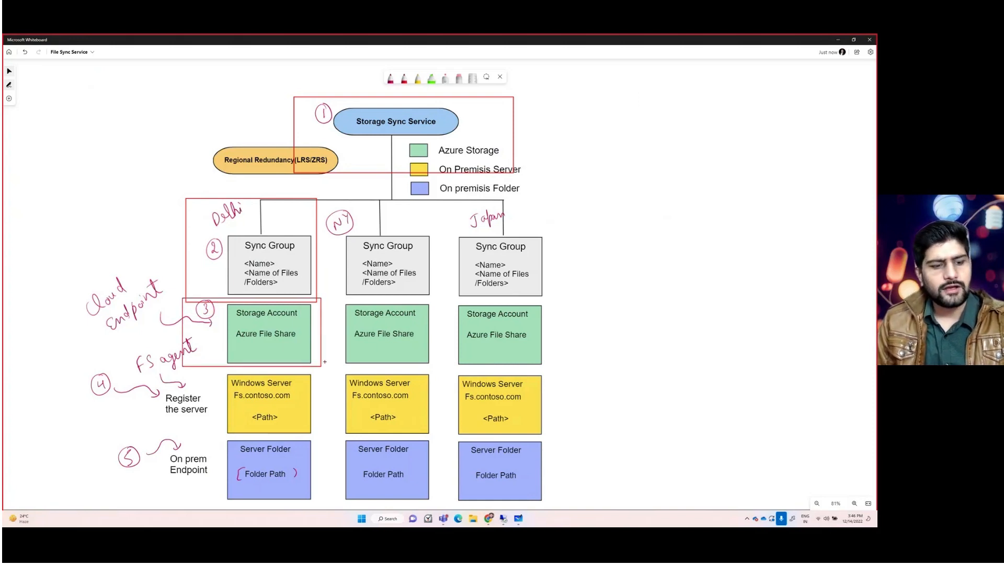
pyautogui.press('Escape')
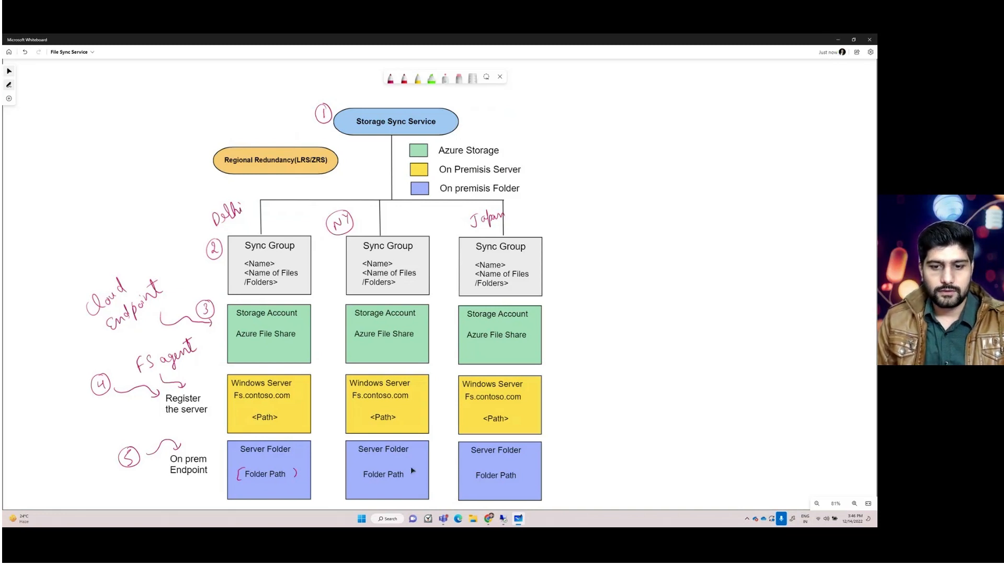
# - Return to the portal and open the file shares list of the stendpoint storage account
pyautogui.click(489, 518)
pyautogui.click(193, 42)
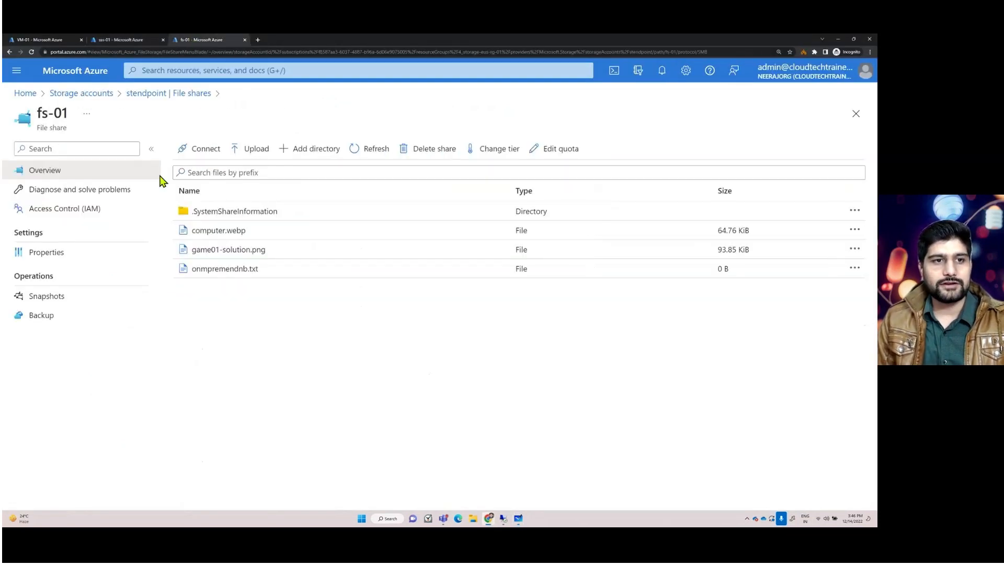
pyautogui.click(143, 94)
pyautogui.moveTo(231, 295); pyautogui.dragTo(212, 298)
pyautogui.click(258, 362)
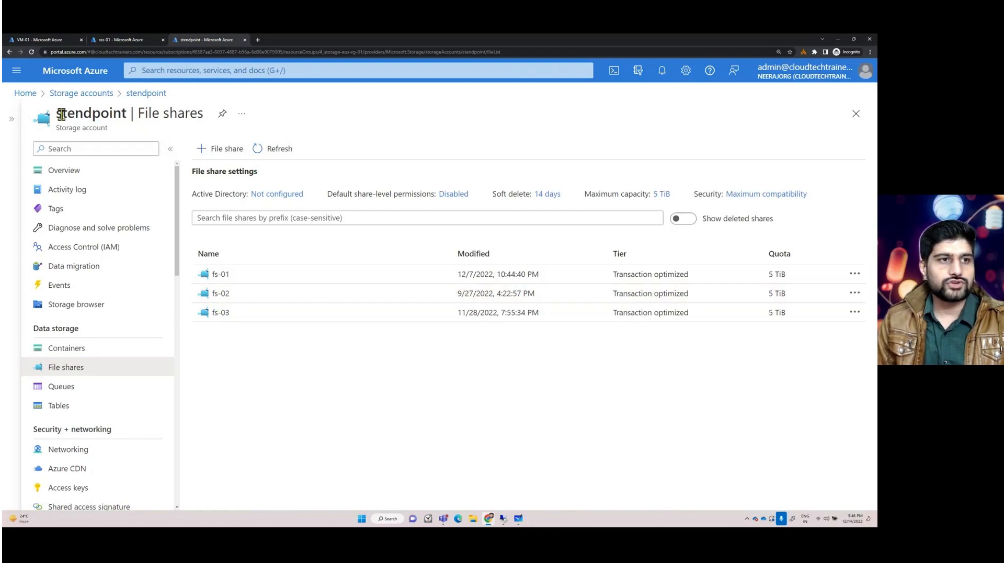
pyautogui.moveTo(56, 116); pyautogui.dragTo(100, 116)
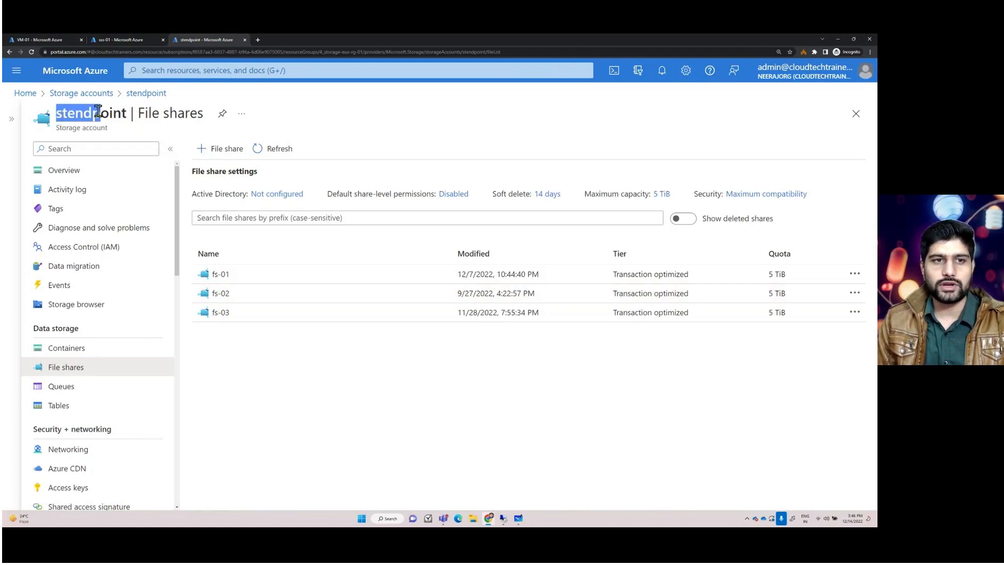
# - Create a new file share named fs-04 in the stendpoint storage account
pyautogui.click(223, 150)
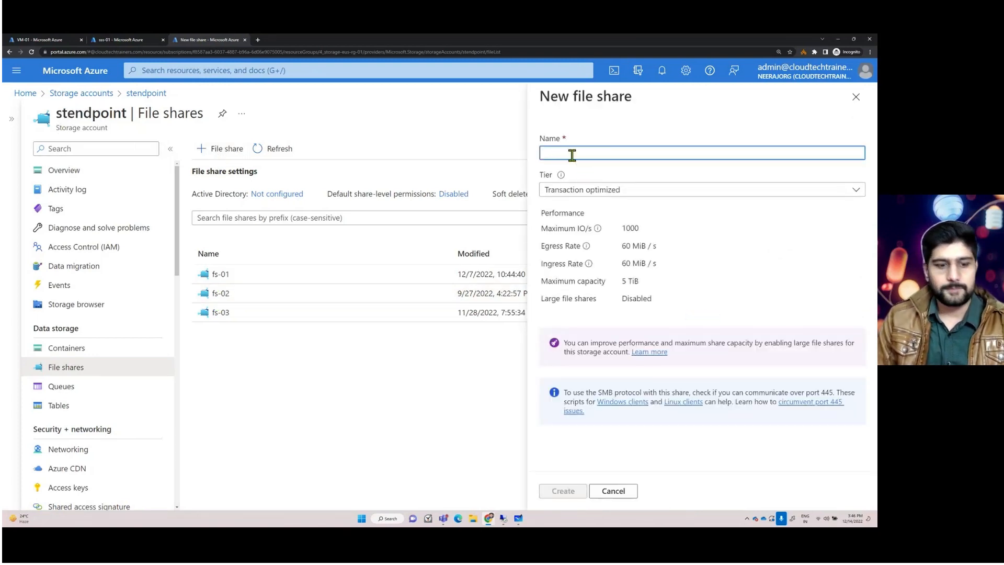
pyautogui.write('fs')
pyautogui.press('BackSpace')
pyautogui.press('BackSpace')
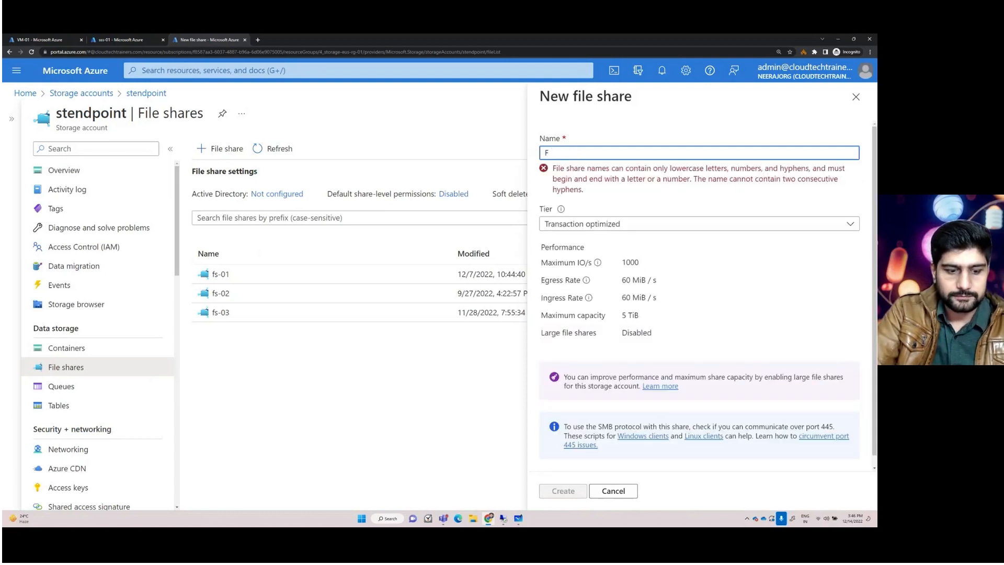
pyautogui.write('fs-')
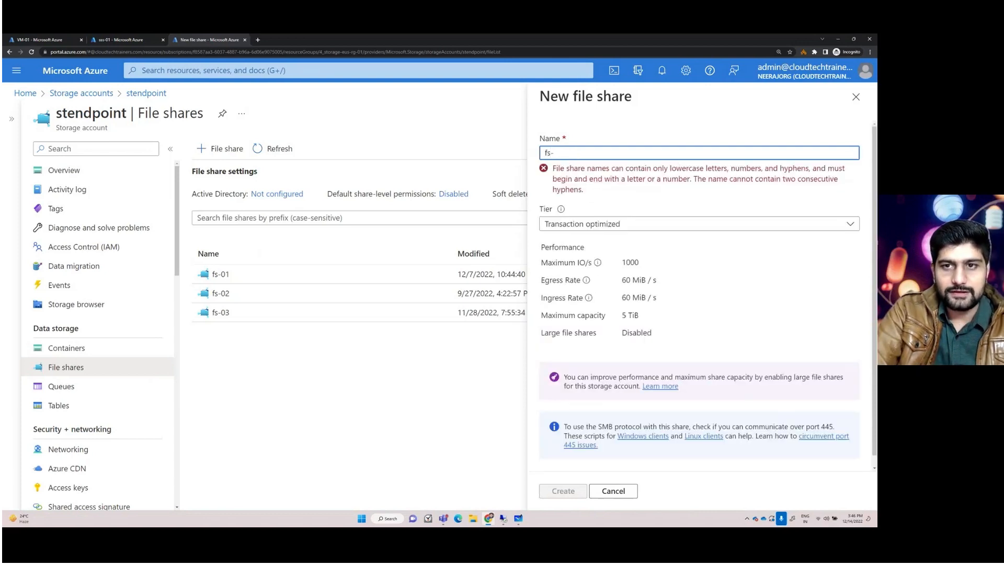
pyautogui.write('04')
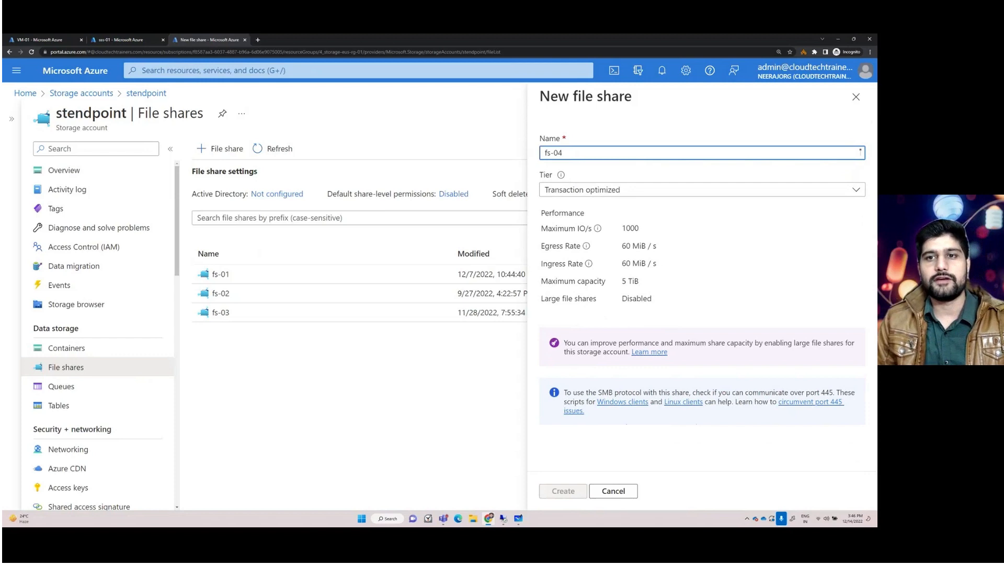
pyautogui.click(559, 493)
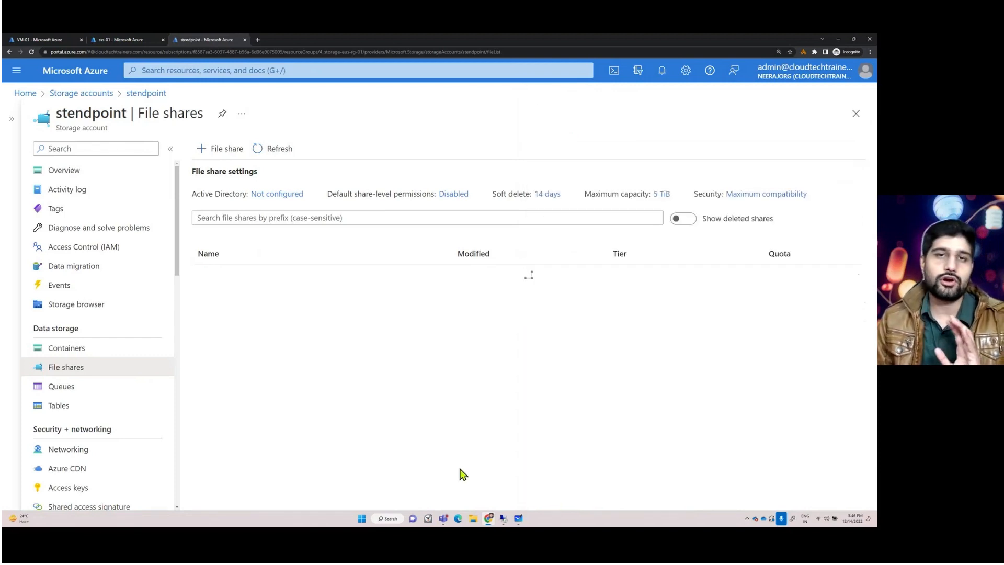
# - Switch to the whiteboard and highlight the cloud endpoint and register-the-server steps of the diagram
pyautogui.click(129, 41)
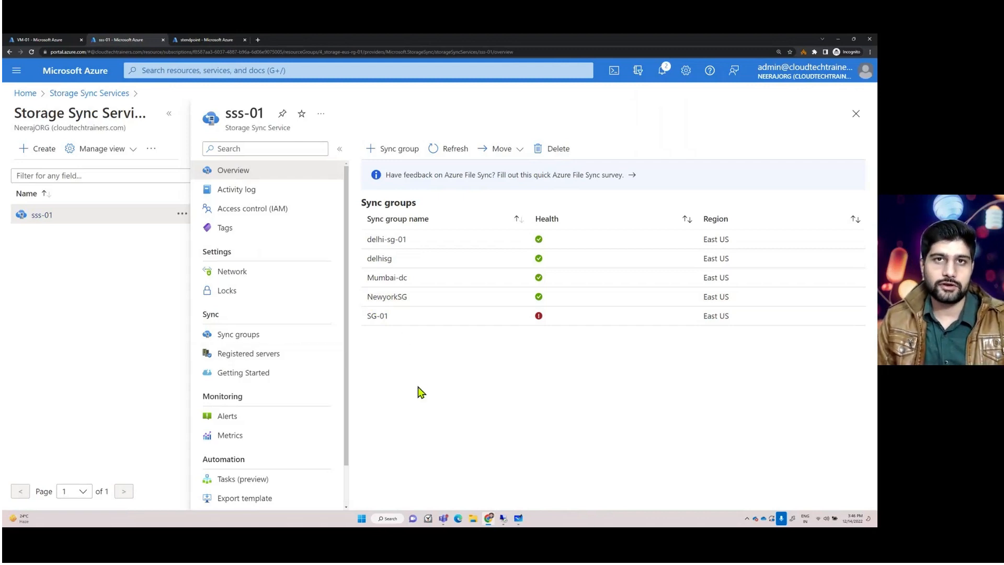
pyautogui.click(517, 519)
pyautogui.scroll(-1, 42, 345)
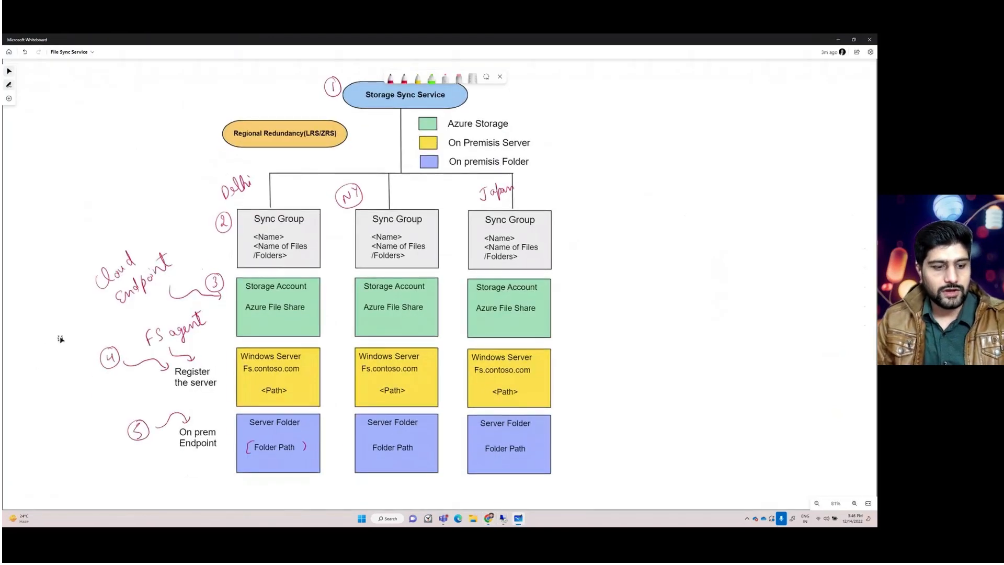
pyautogui.moveTo(62, 239)
pyautogui.mouseDown()
pyautogui.moveTo(252, 355)
pyautogui.moveTo(251, 324)
pyautogui.mouseUp()
pyautogui.moveTo(89, 328); pyautogui.dragTo(230, 392)
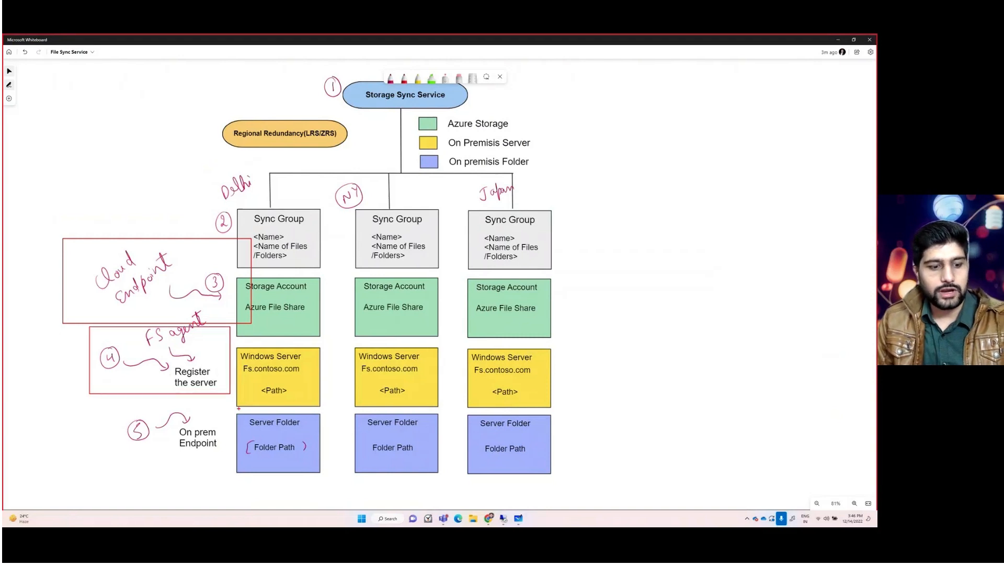
pyautogui.press('Escape')
# - Open the Registered servers page of the sss-01 storage sync service
pyautogui.hotkey('alt', 'Tab')
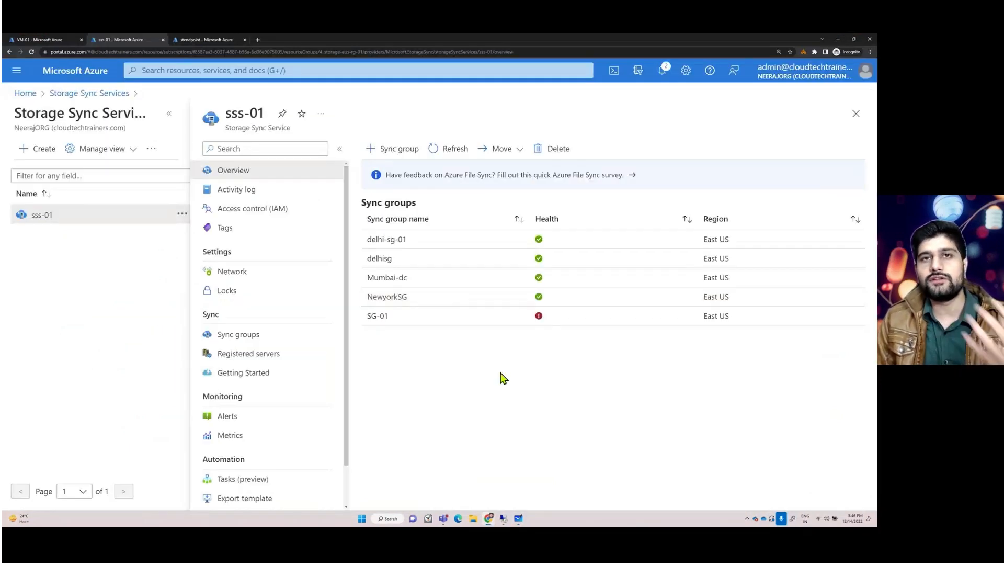
pyautogui.click(225, 354)
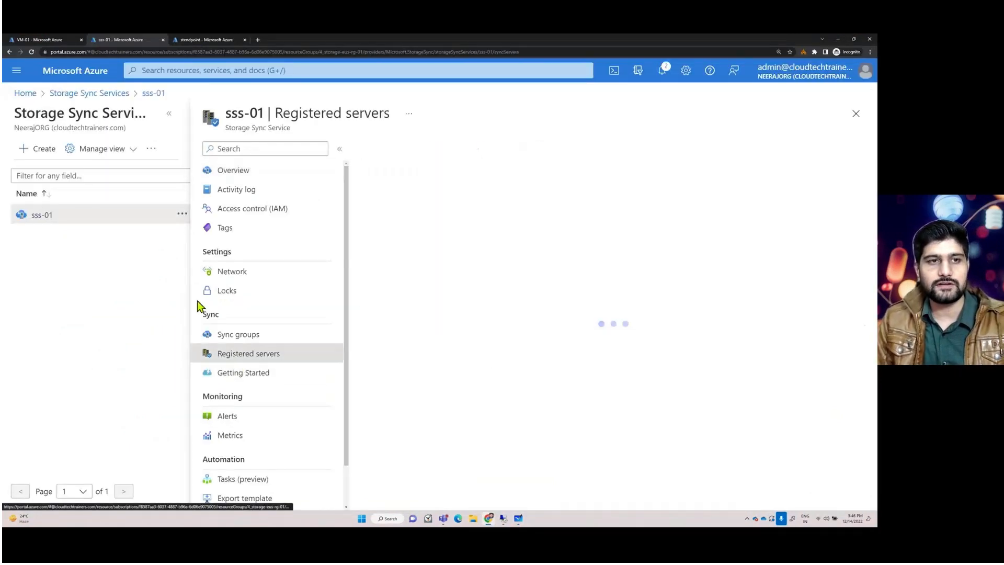
pyautogui.click(168, 115)
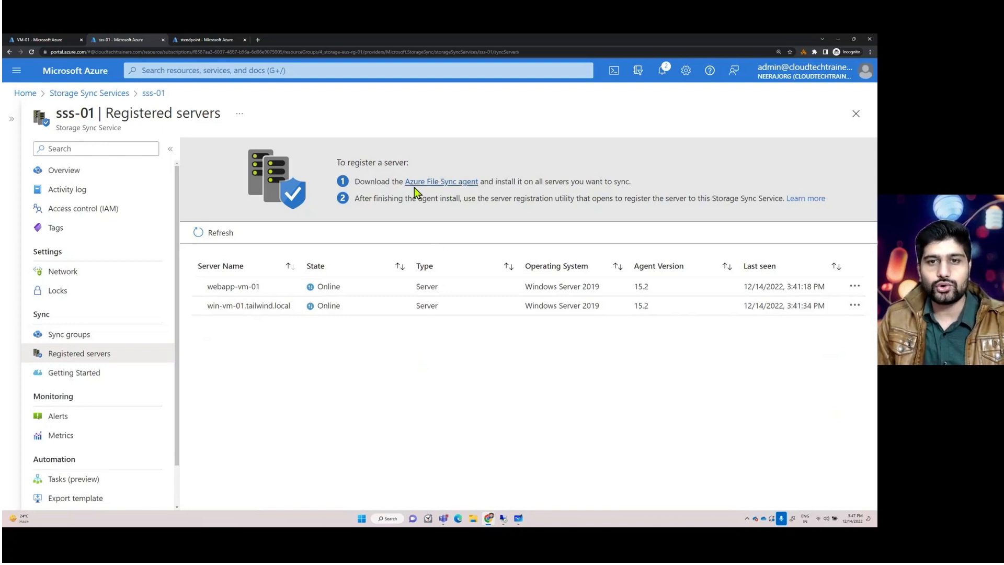
# - Copy the Azure File Sync agent download link and open the VM's remote desktop session full screen
pyautogui.rightClick(436, 190)
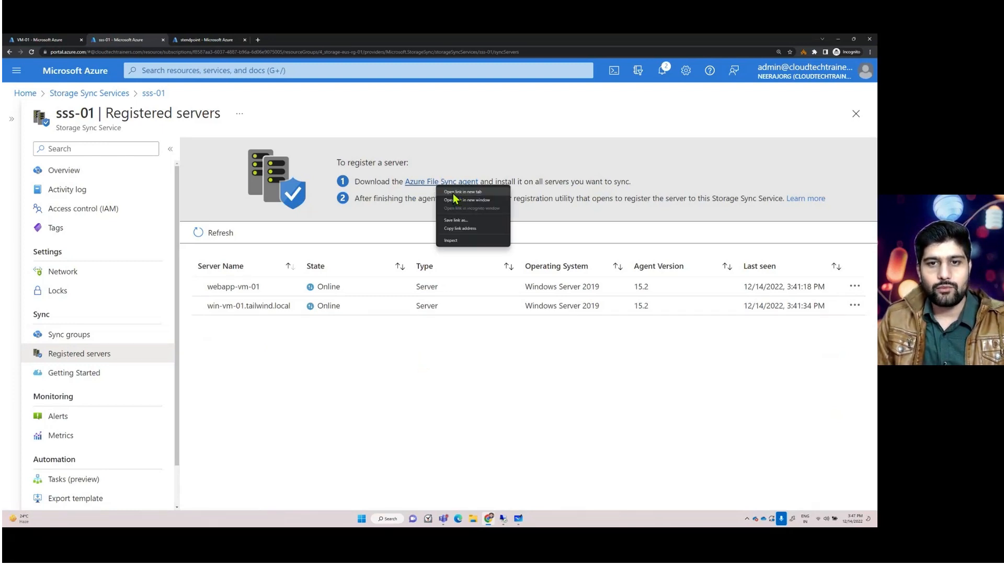
pyautogui.click(452, 228)
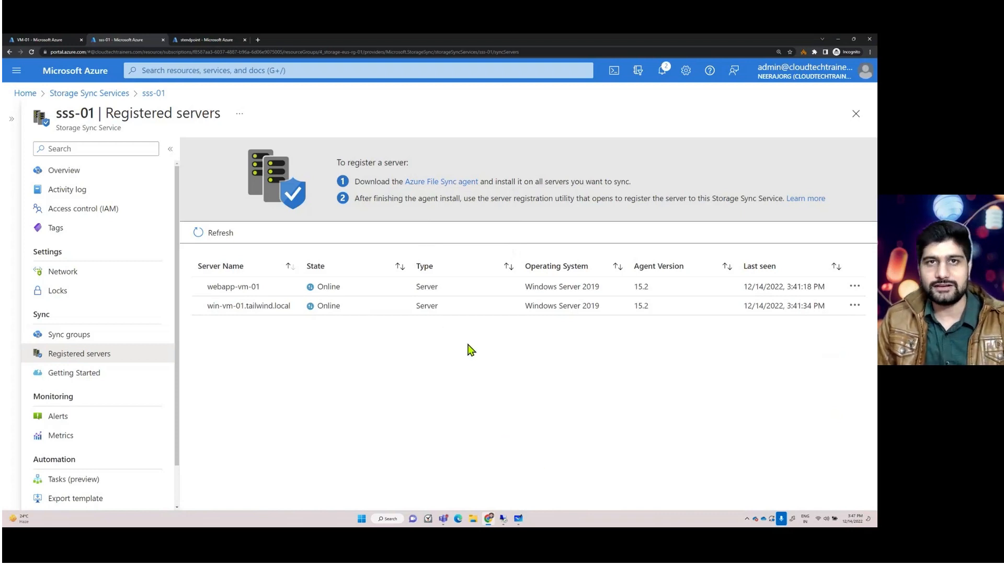
pyautogui.moveTo(503, 518)
pyautogui.click(524, 472)
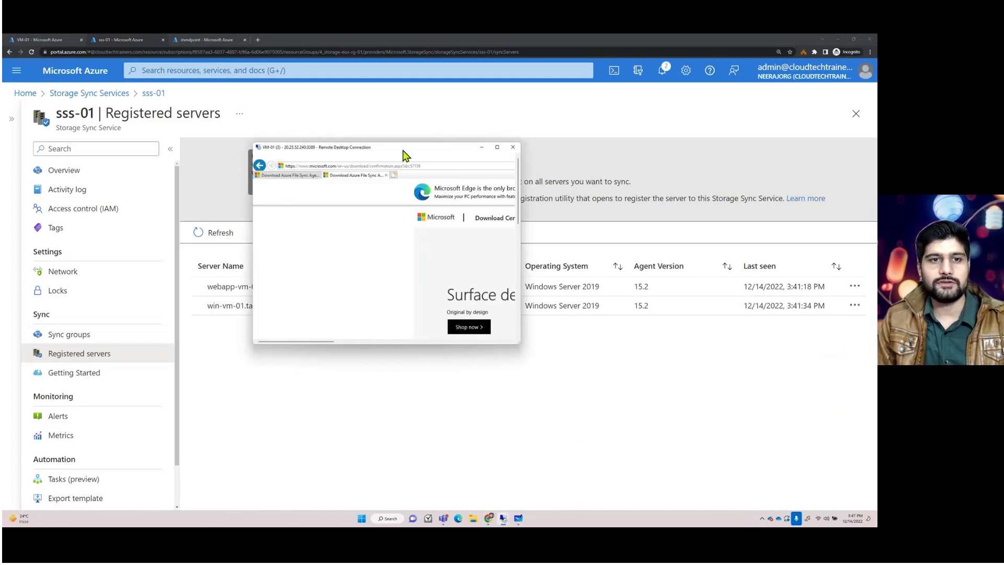
pyautogui.doubleClick(406, 152)
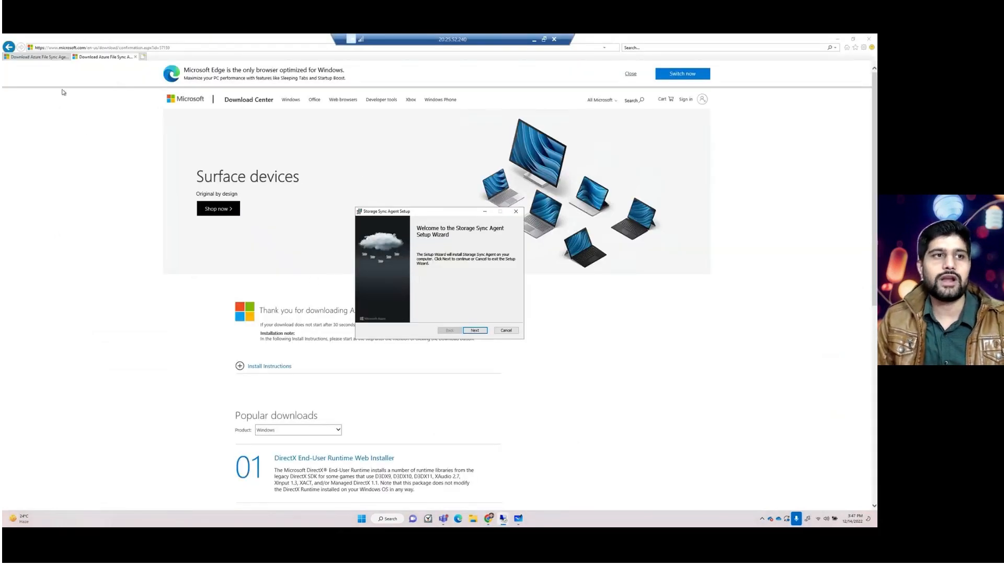
# - Open the Azure File Sync Agent download page in the VM's browser and start the download
pyautogui.click(46, 58)
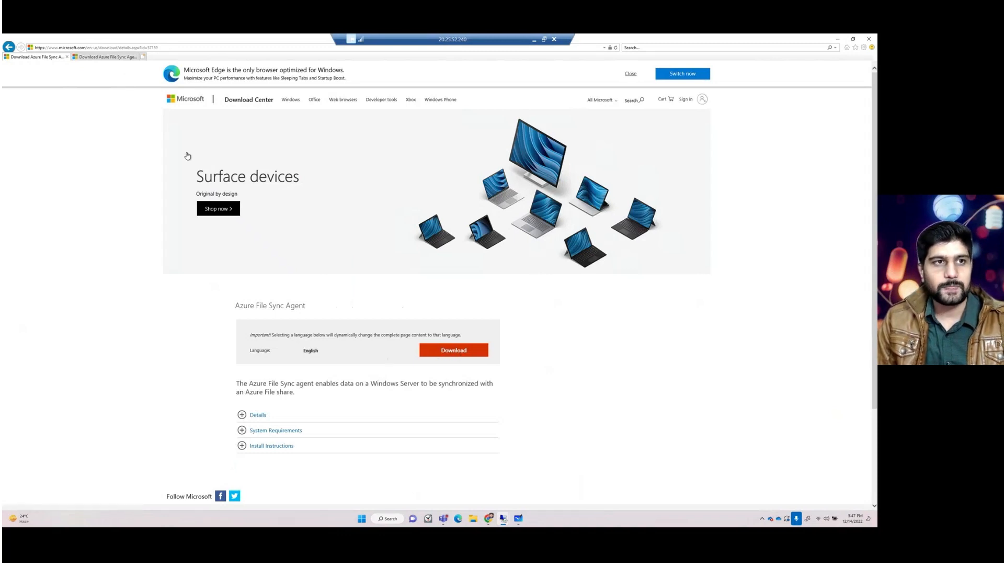
pyautogui.click(111, 59)
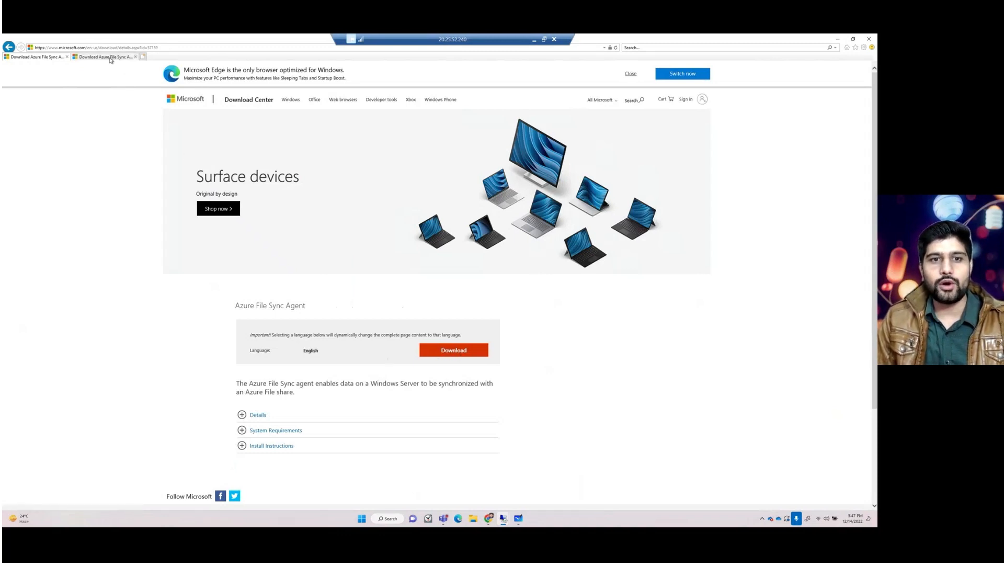
pyautogui.click(44, 58)
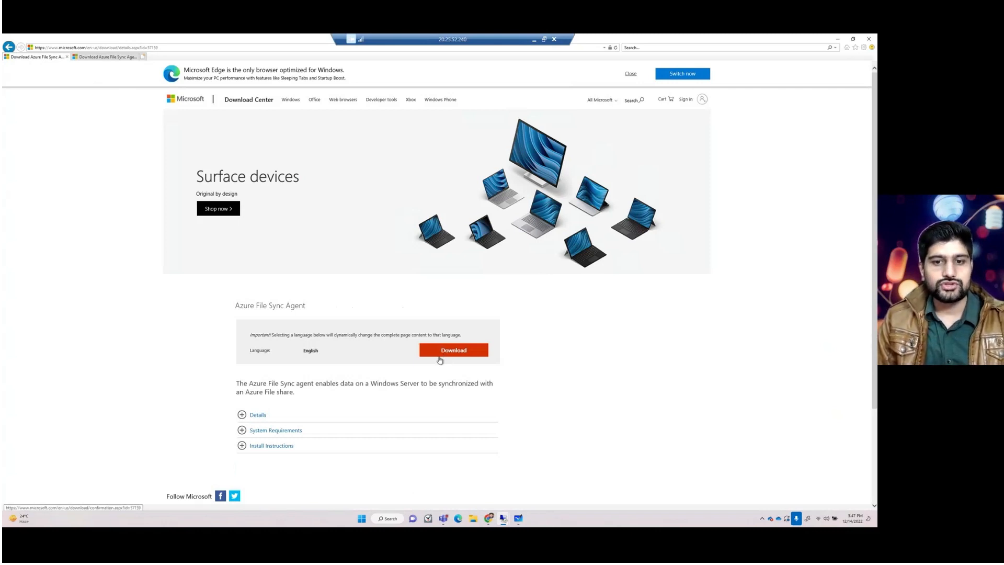
pyautogui.click(432, 353)
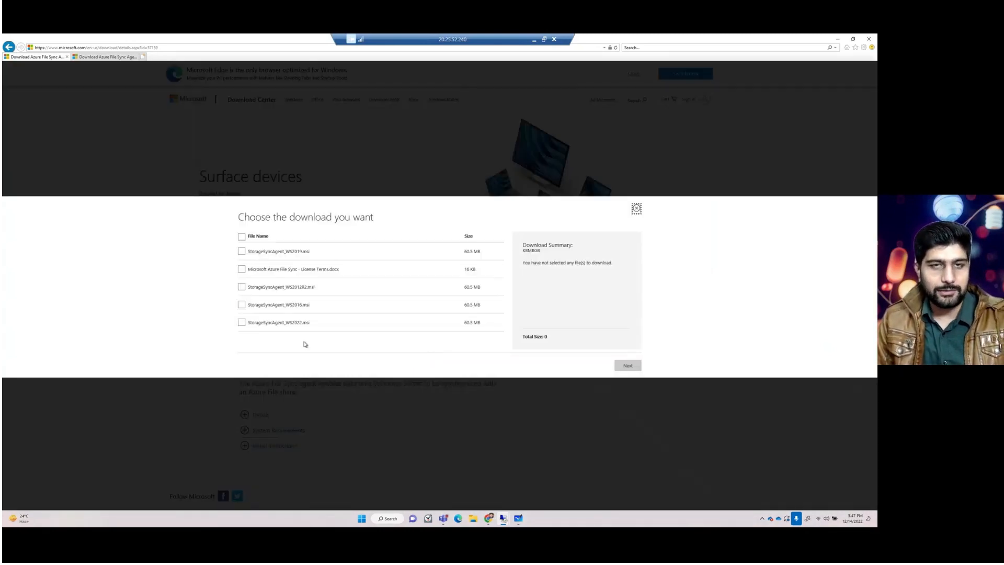
# - Examine the agent installer files offered for each Windows Server version, then close the download selection
pyautogui.click(544, 39)
pyautogui.moveTo(547, 273); pyautogui.dragTo(748, 480)
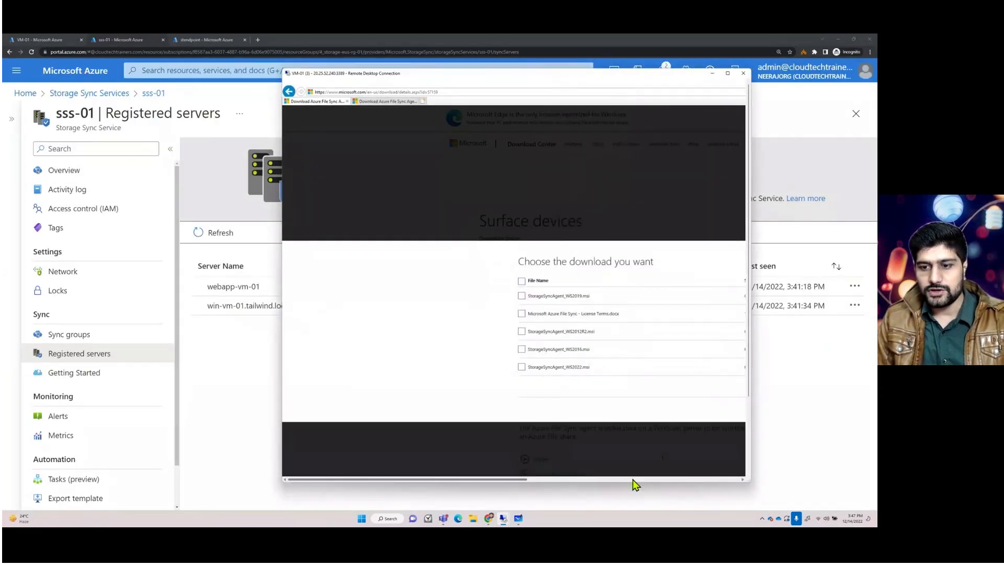
pyautogui.moveTo(462, 479); pyautogui.dragTo(549, 480)
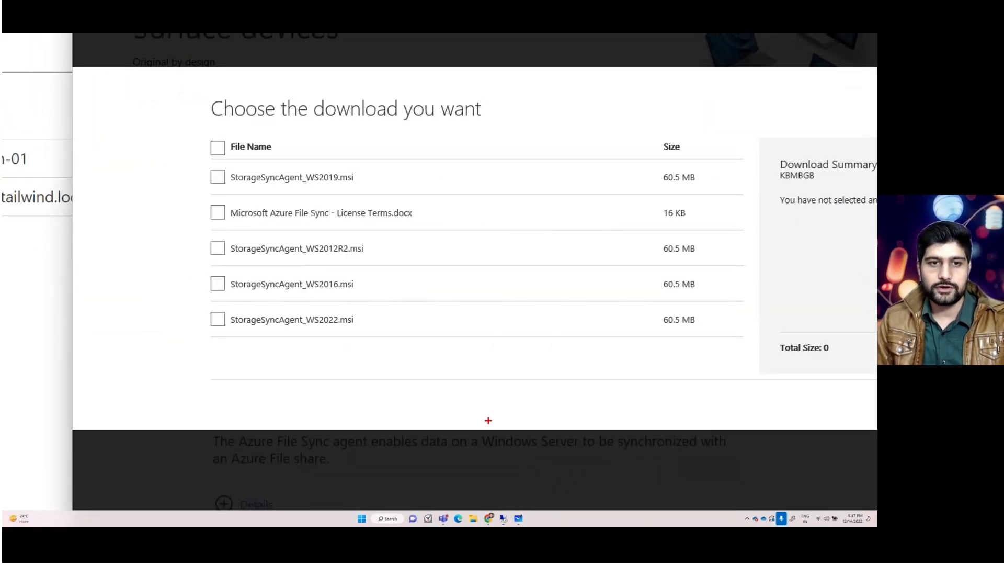
pyautogui.moveTo(203, 240)
pyautogui.mouseDown()
pyautogui.moveTo(352, 281)
pyautogui.moveTo(404, 265)
pyautogui.mouseUp()
pyautogui.moveTo(192, 157)
pyautogui.mouseDown()
pyautogui.moveTo(227, 173)
pyautogui.moveTo(416, 202)
pyautogui.mouseUp()
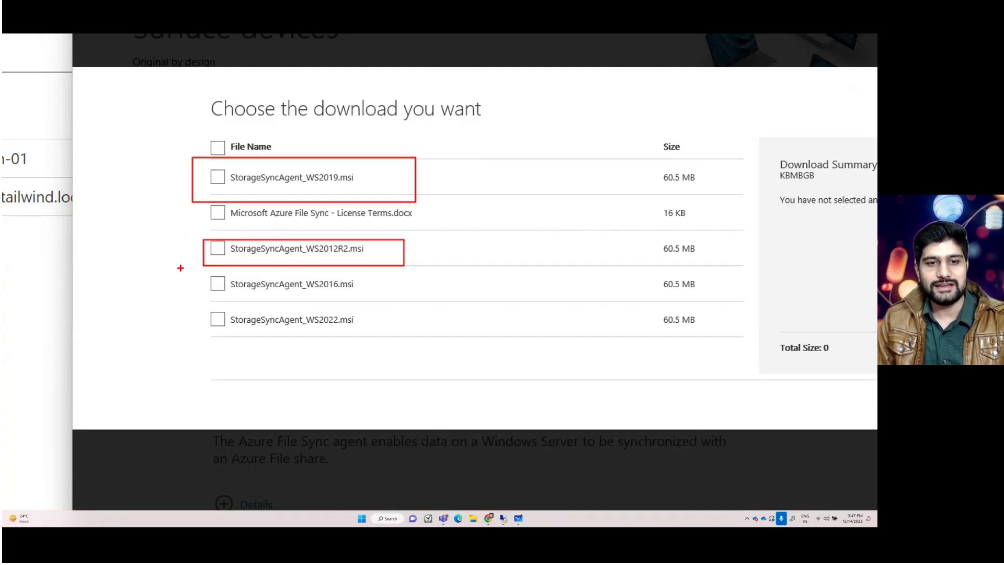
pyautogui.moveTo(180, 269); pyautogui.dragTo(405, 352)
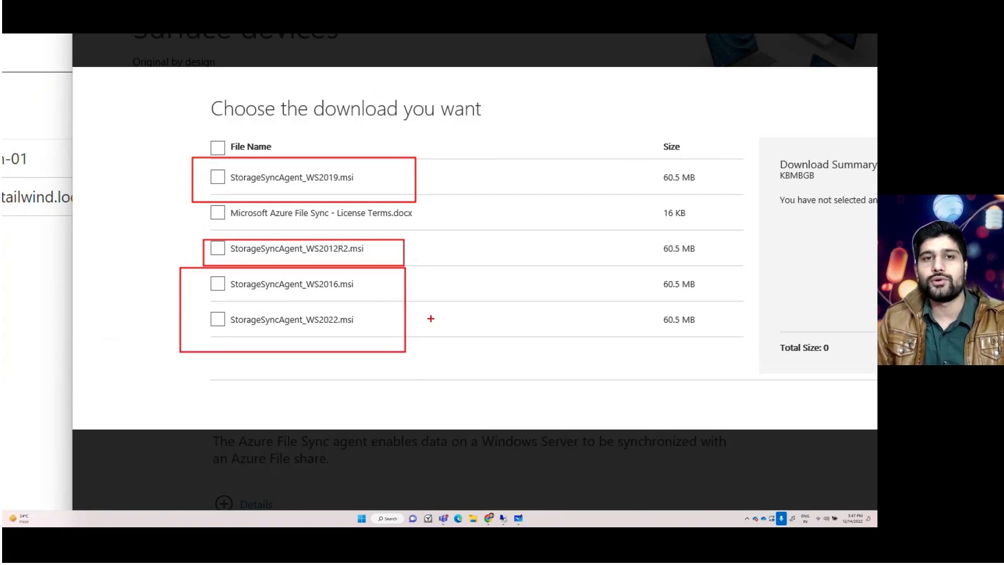
pyautogui.press('Escape')
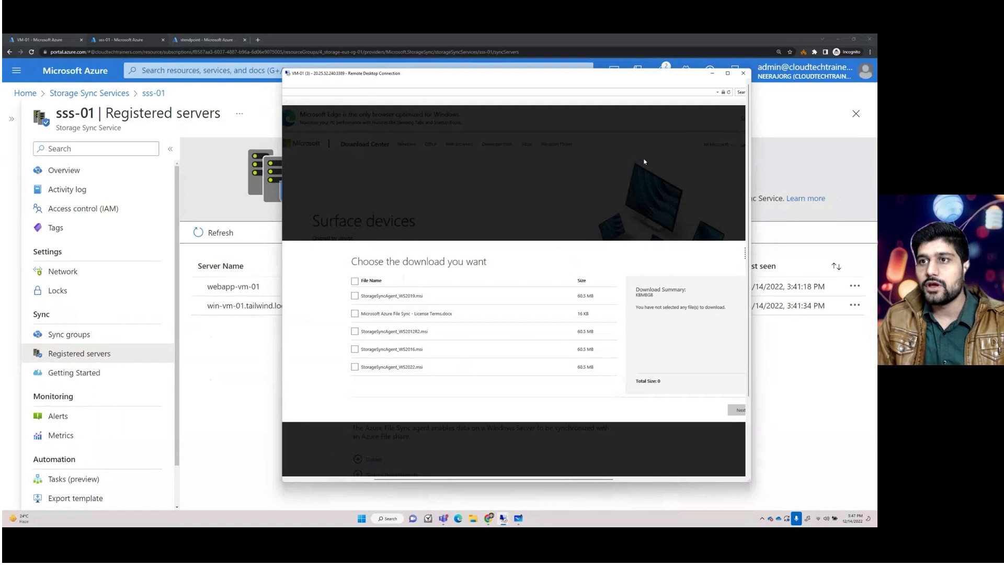
pyautogui.click(728, 74)
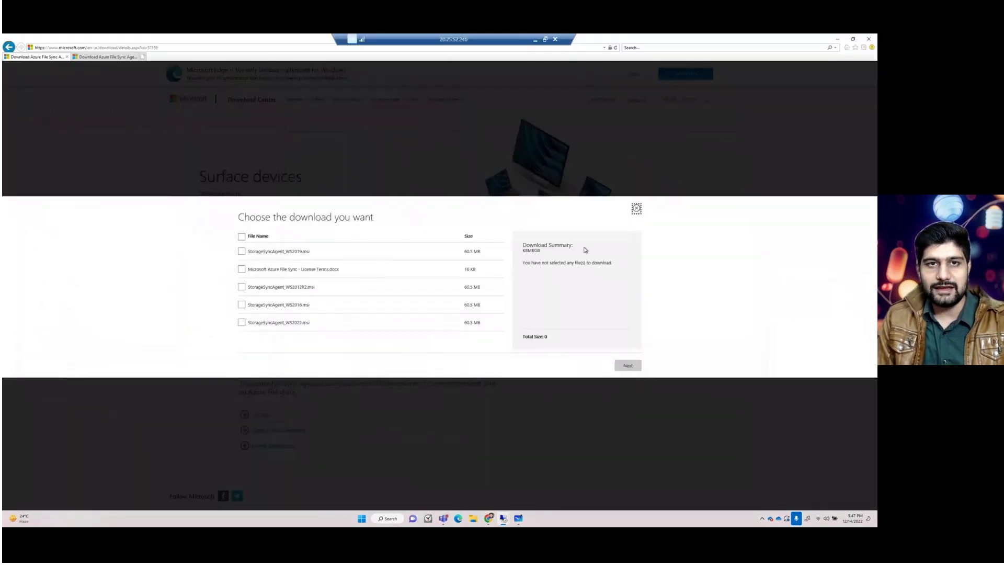
pyautogui.click(636, 209)
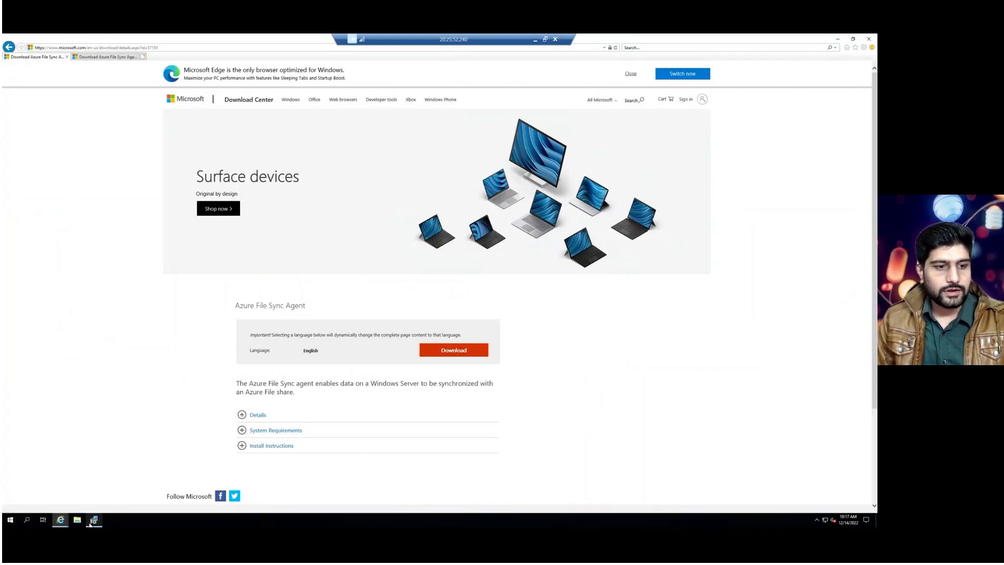
# - Open the Storage Sync Agent setup wizard and proceed past the welcome and license agreement pages
pyautogui.click(94, 520)
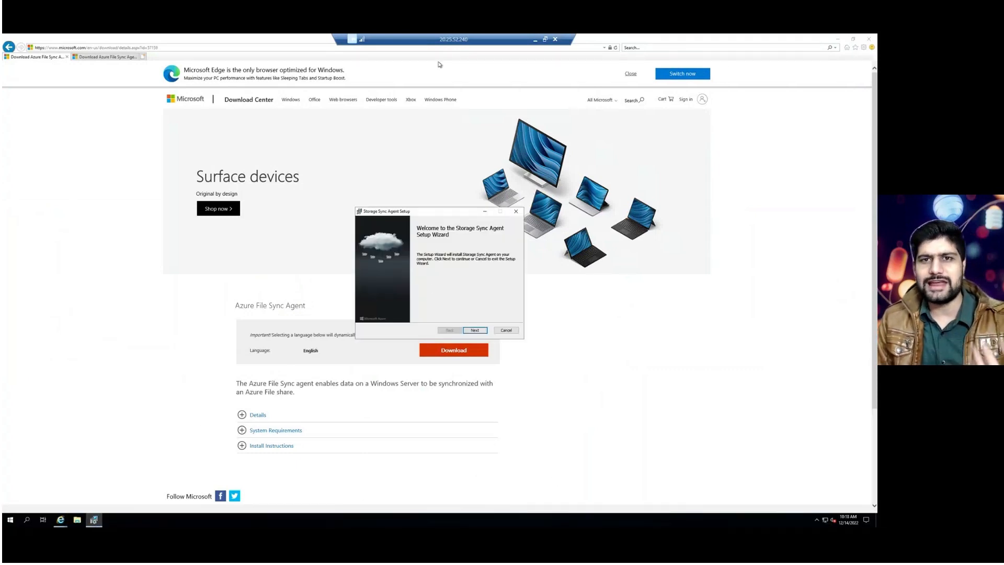
pyautogui.moveTo(444, 40); pyautogui.dragTo(308, 101)
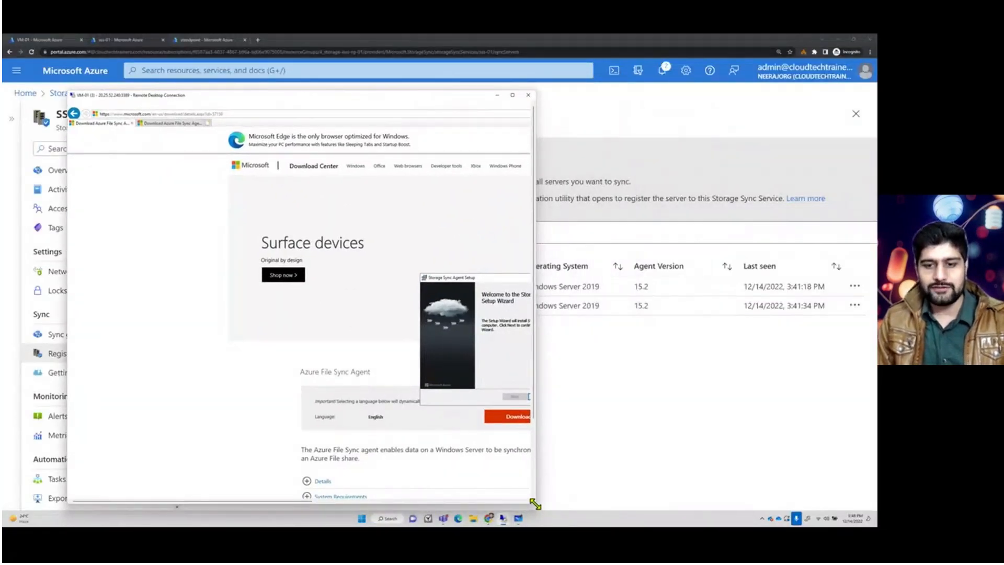
pyautogui.moveTo(534, 505); pyautogui.dragTo(764, 503)
pyautogui.moveTo(487, 279); pyautogui.dragTo(354, 227)
pyautogui.click(422, 349)
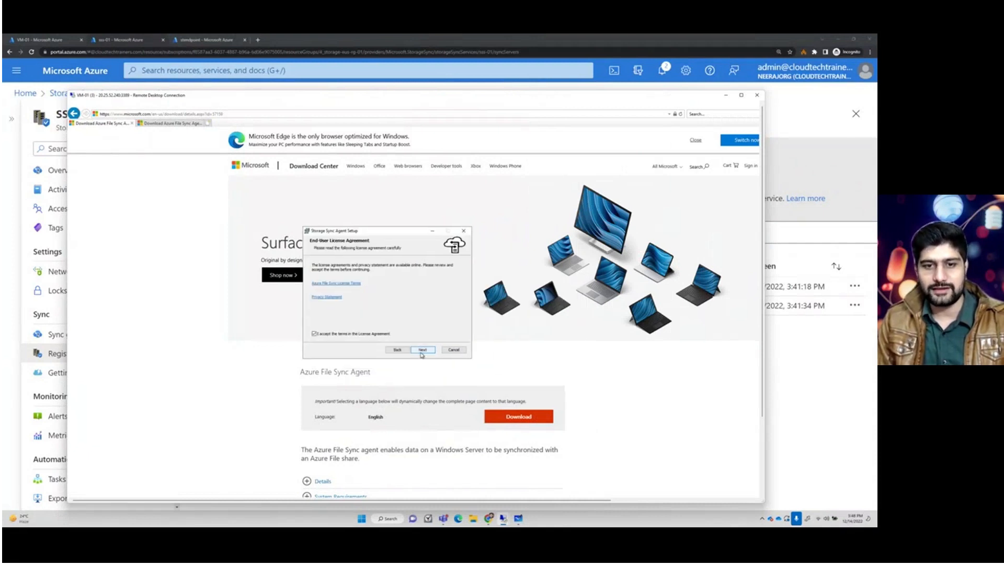
pyautogui.click(422, 350)
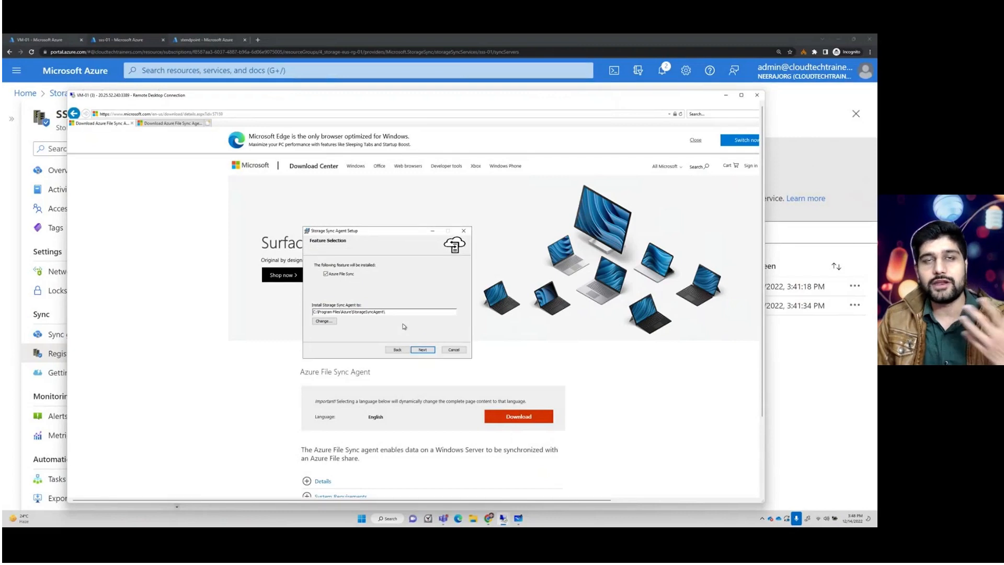
# - Proceed through the feature selection, proxy and Microsoft Update pages with defaults and install the Storage Sync Agent
pyautogui.click(422, 349)
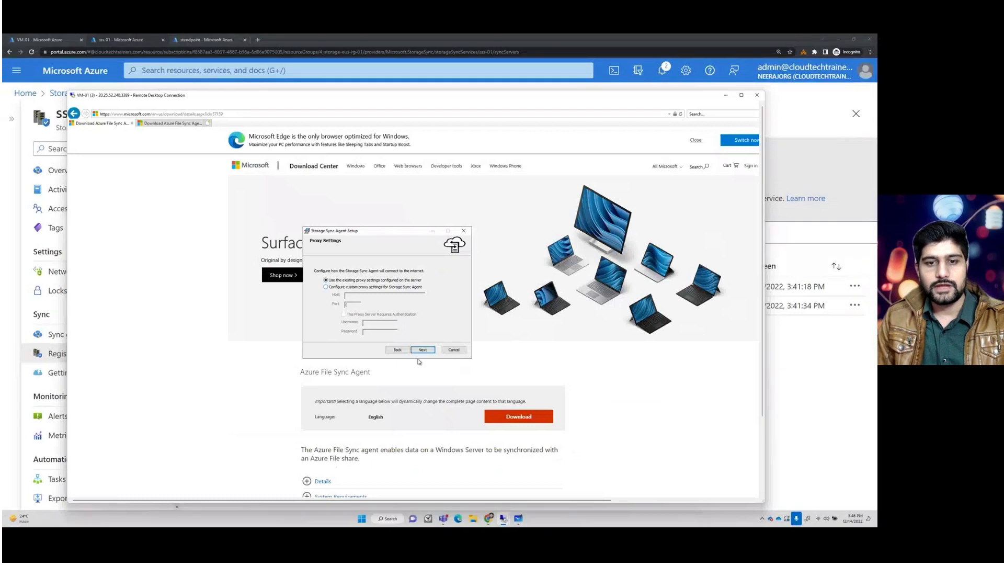
pyautogui.click(422, 350)
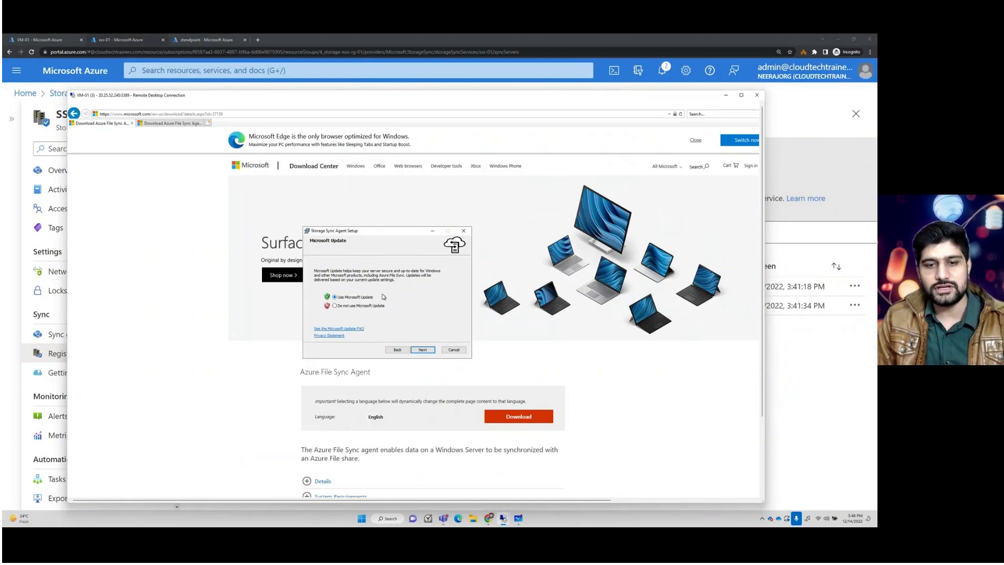
pyautogui.click(425, 350)
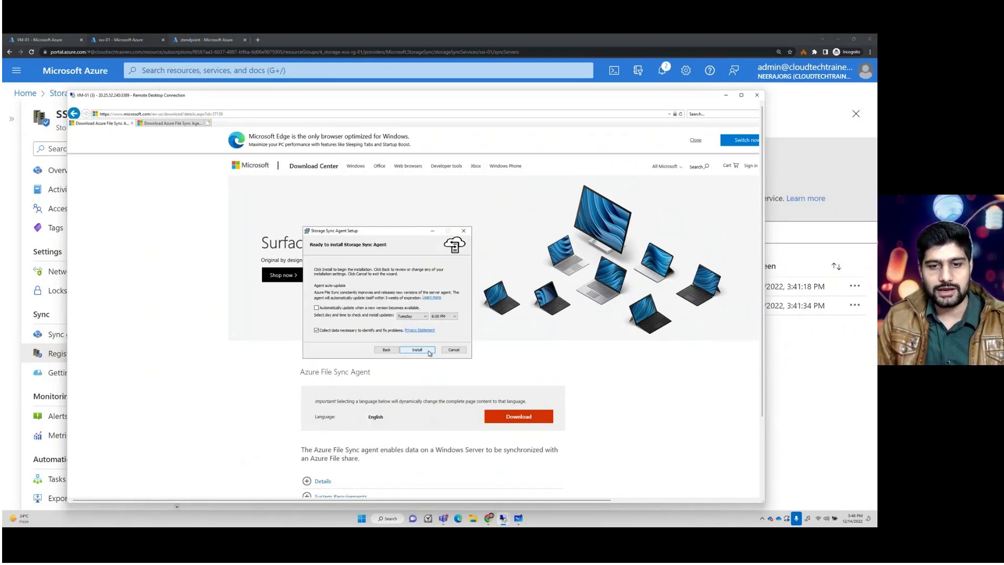
pyautogui.click(419, 350)
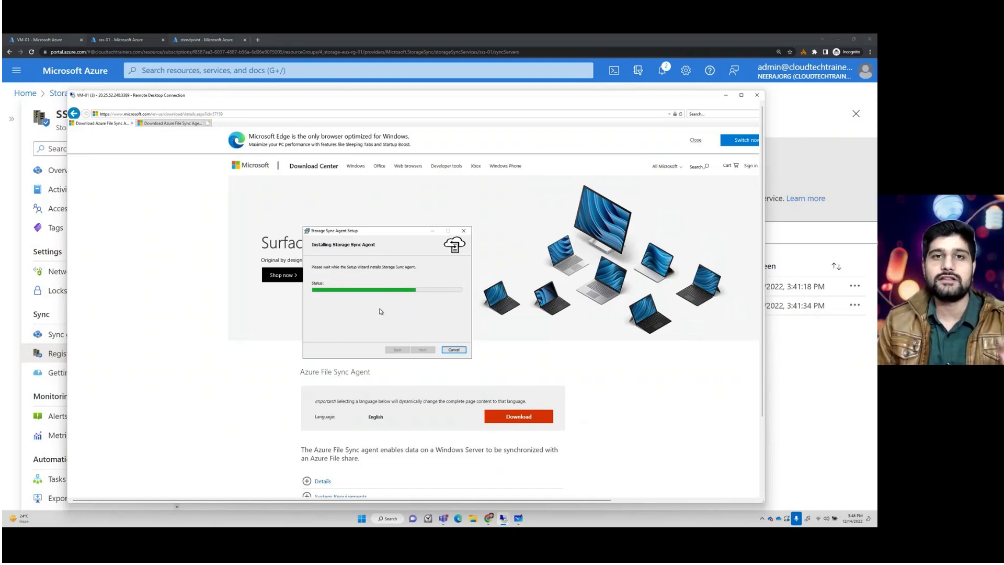
# - Return to the portal and review the servers registered with the sss-01 storage sync service
pyautogui.click(798, 367)
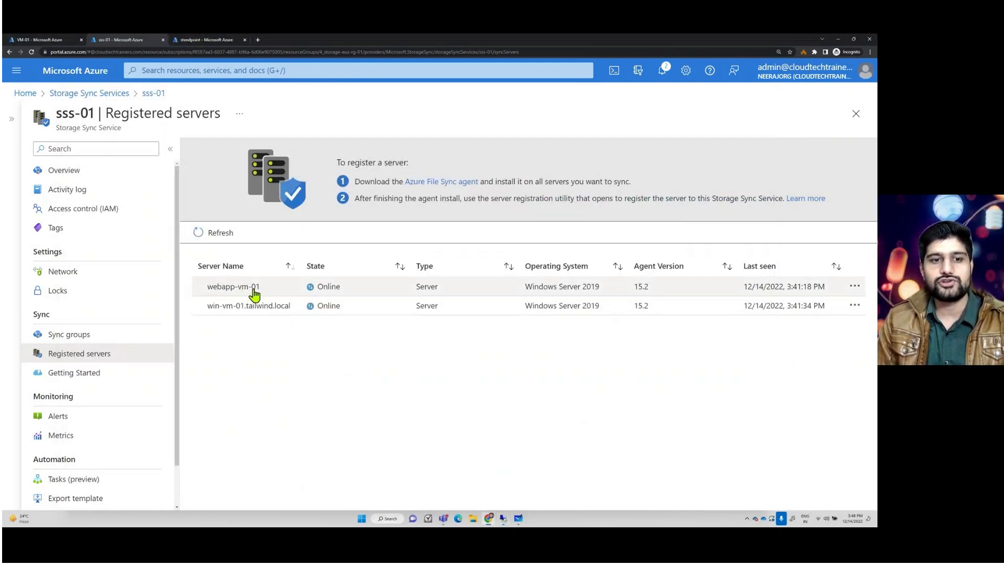
pyautogui.moveTo(268, 290); pyautogui.dragTo(206, 289)
pyautogui.click(285, 352)
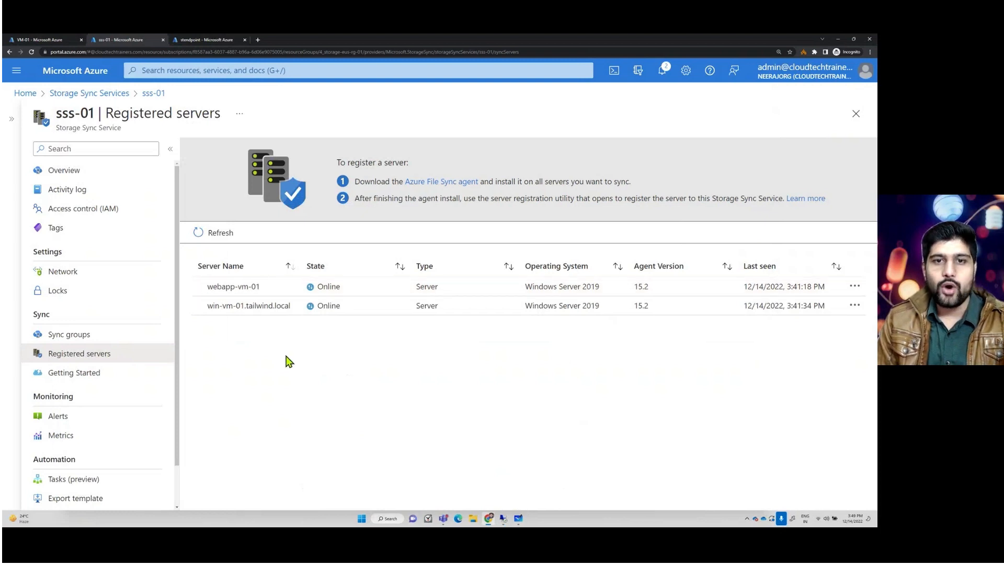
pyautogui.click(68, 333)
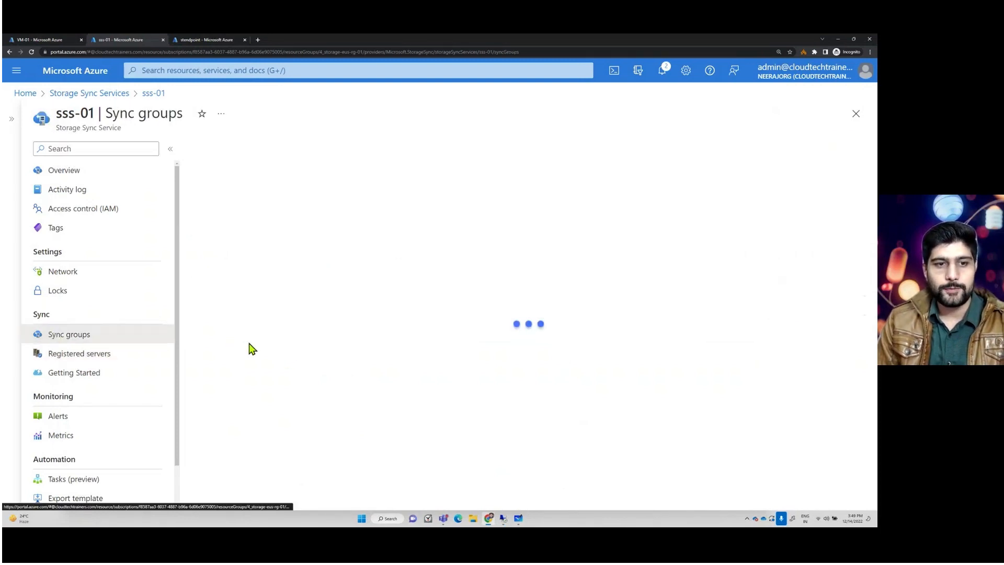
# - Point out the on-premises server folder path in the whiteboard diagram, then minimize the whiteboard
pyautogui.click(518, 518)
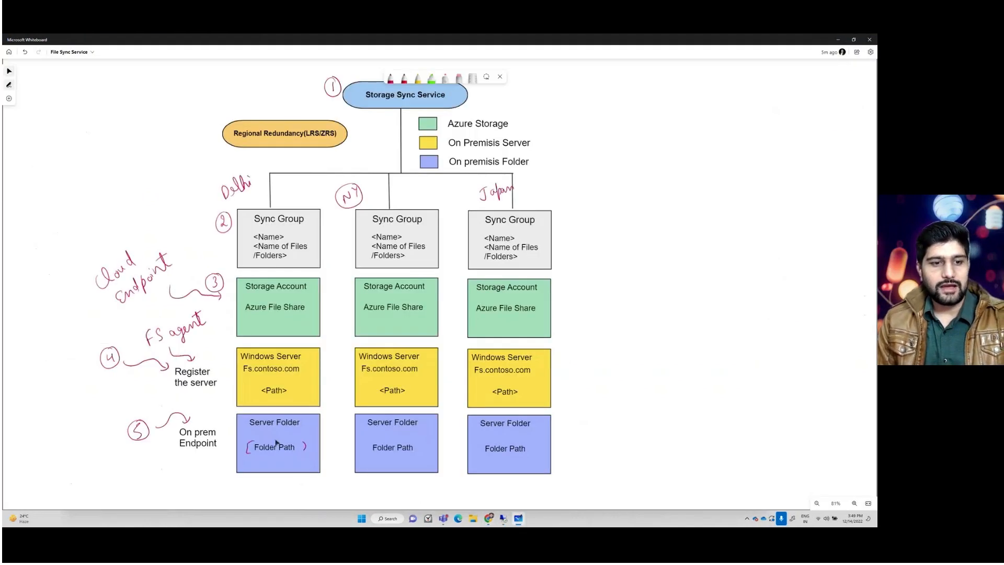
pyautogui.hotkey('ctrl', '2')
pyautogui.moveTo(82, 315)
pyautogui.mouseDown()
pyautogui.moveTo(148, 369)
pyautogui.moveTo(229, 406)
pyautogui.mouseUp()
pyautogui.press('Escape')
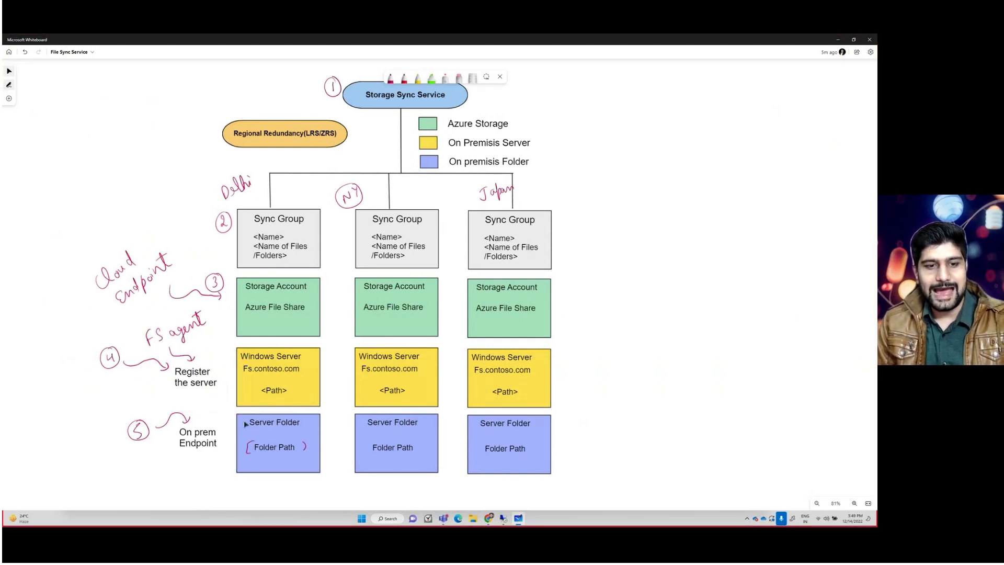
pyautogui.click(838, 41)
# - Reopen the Registered servers list of sss-01 and review the registered servers
pyautogui.click(78, 356)
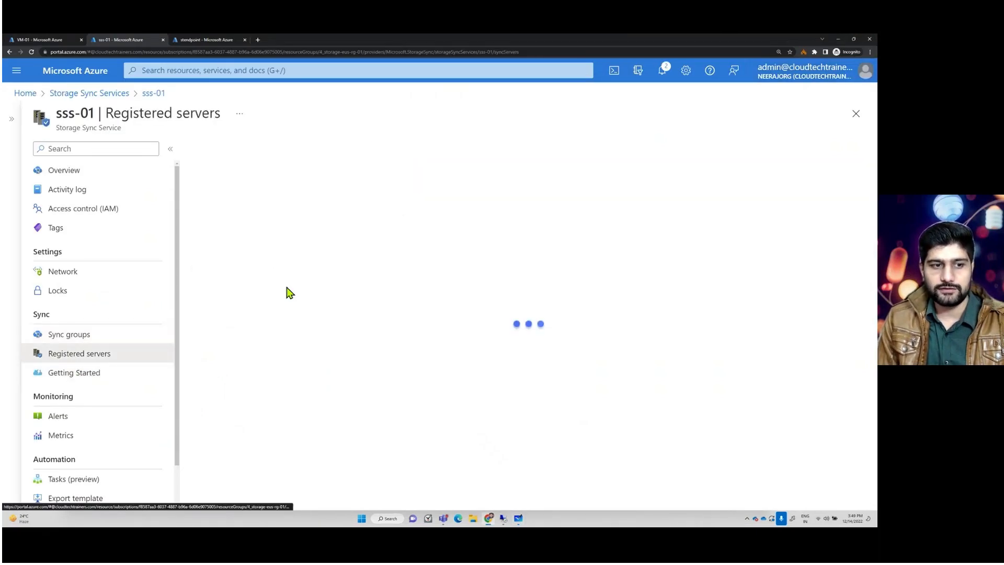
pyautogui.moveTo(263, 289); pyautogui.dragTo(205, 291)
pyautogui.click(336, 291)
pyautogui.doubleClick(337, 291)
pyautogui.click(358, 362)
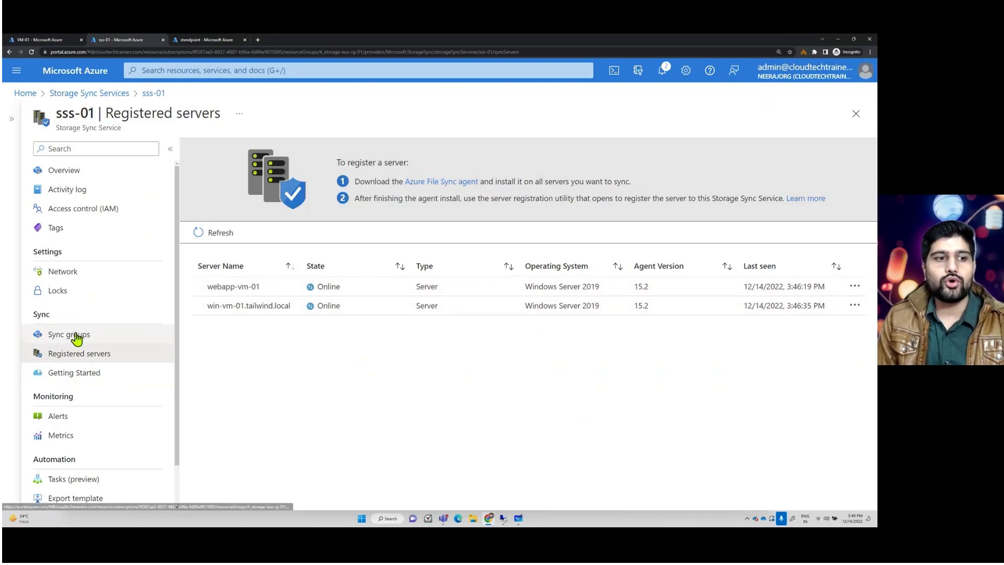
# - Open the NewyorkSG sync group and examine its cloud endpoint and server endpoints
pyautogui.click(77, 337)
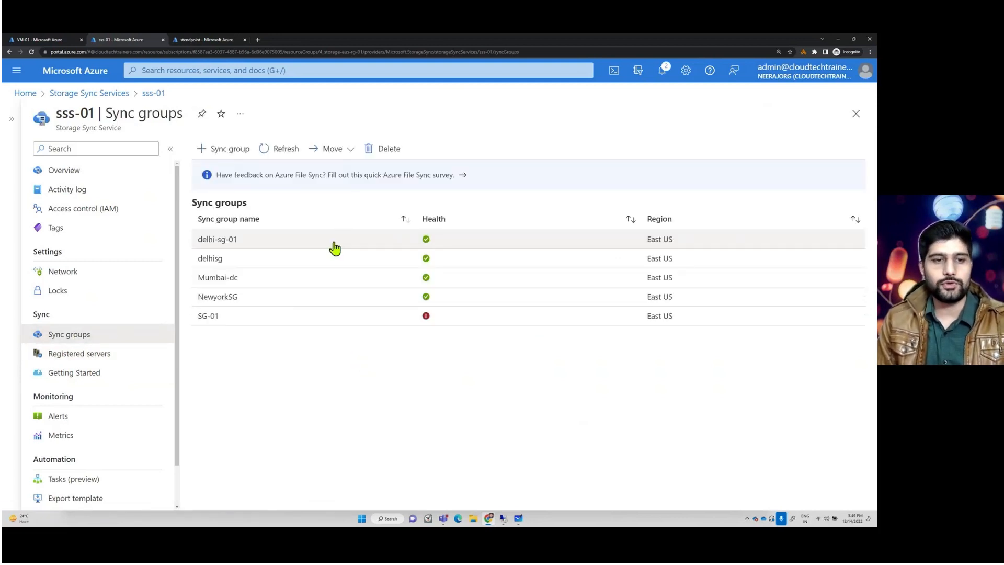
pyautogui.click(218, 298)
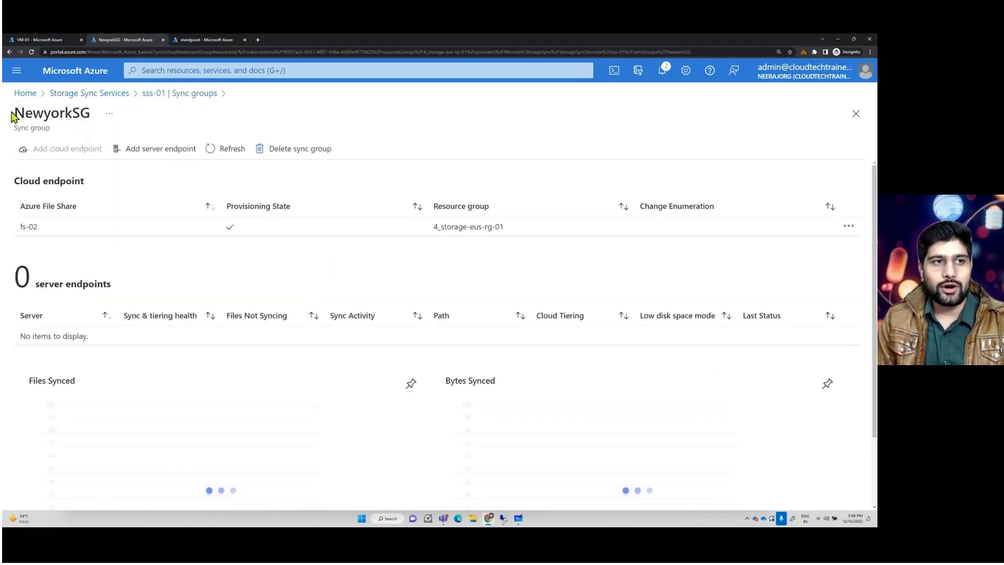
pyautogui.moveTo(24, 113); pyautogui.dragTo(77, 125)
pyautogui.click(91, 203)
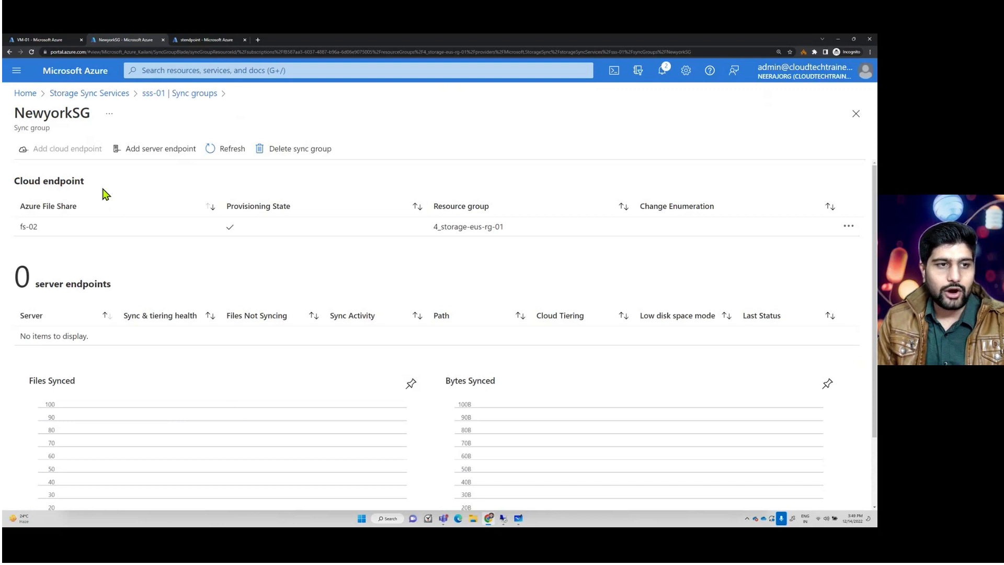
pyautogui.hotkey('ctrl', '2')
pyautogui.moveTo(7, 137); pyautogui.dragTo(113, 168)
pyautogui.moveTo(3, 198)
pyautogui.mouseDown()
pyautogui.moveTo(86, 238)
pyautogui.moveTo(333, 252)
pyautogui.mouseUp()
pyautogui.press('e')
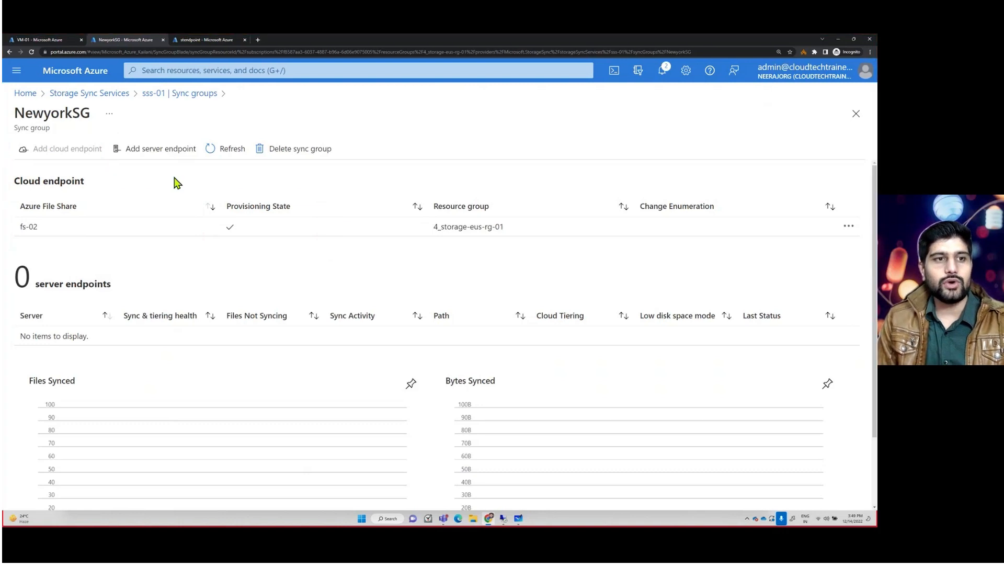
pyautogui.moveTo(108, 131); pyautogui.dragTo(200, 177)
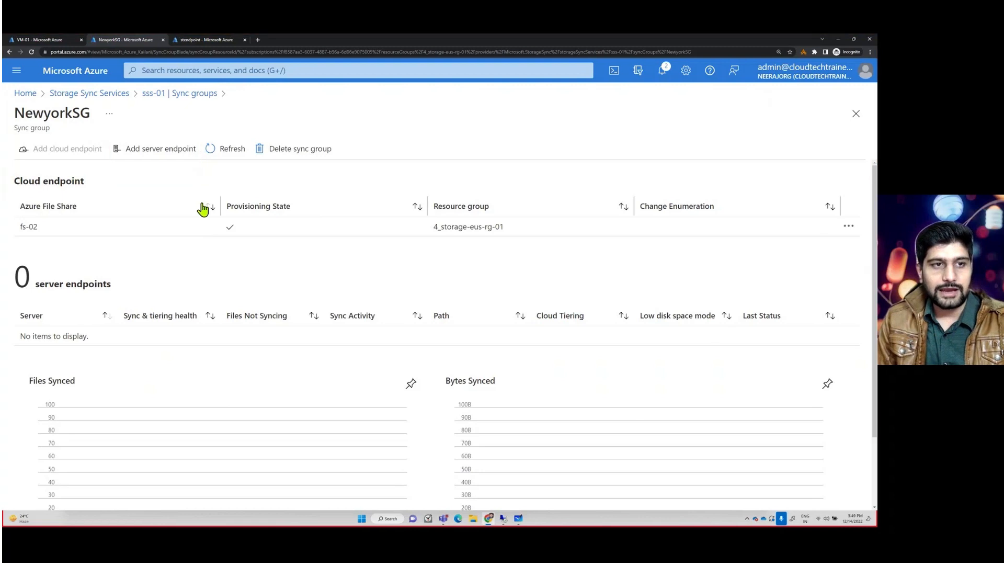
# - Start adding a server endpoint to NewyorkSG with registered server webapp-vm-01 and path D:\
pyautogui.click(159, 152)
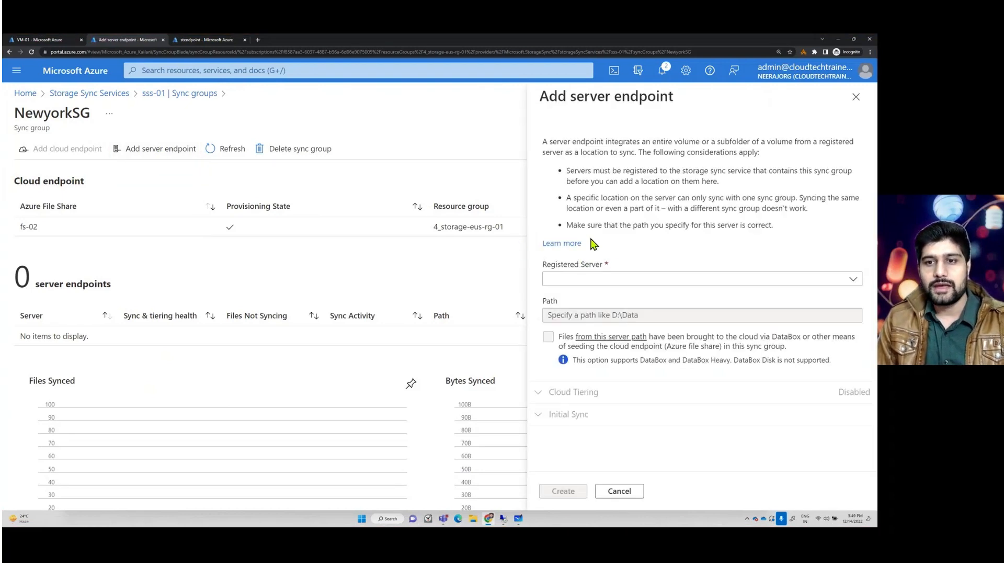
pyautogui.click(617, 282)
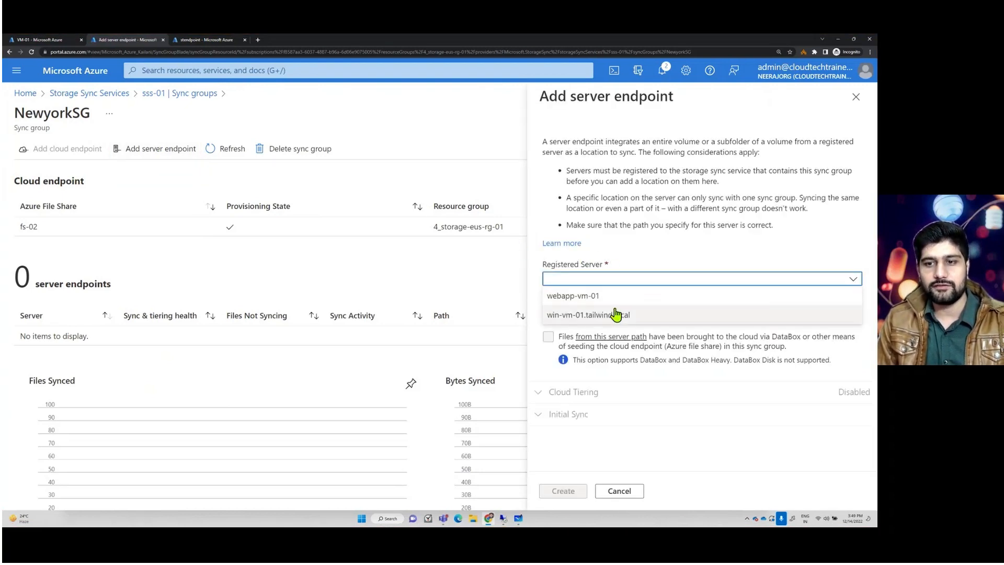
pyautogui.click(581, 296)
pyautogui.click(602, 315)
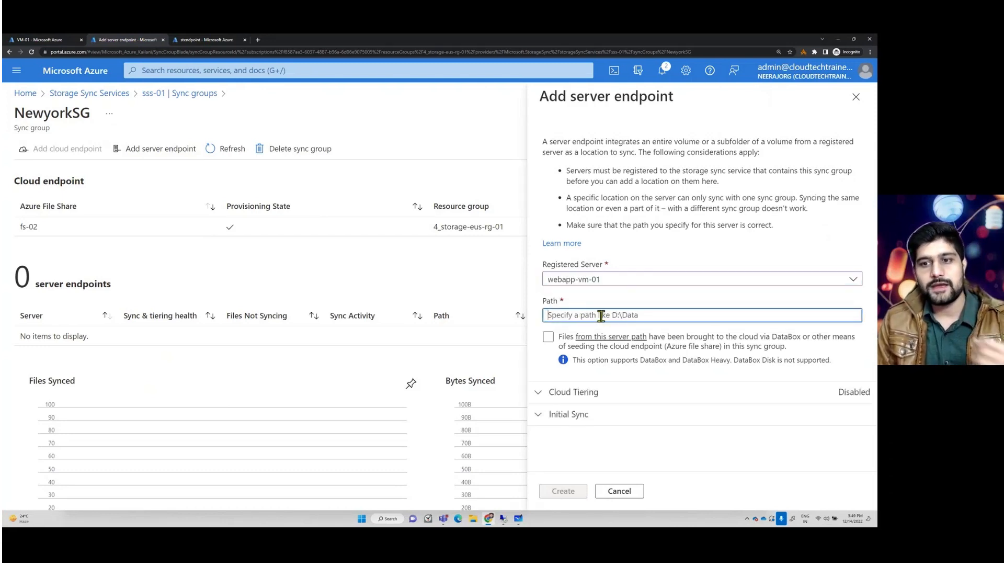
pyautogui.write('D:')
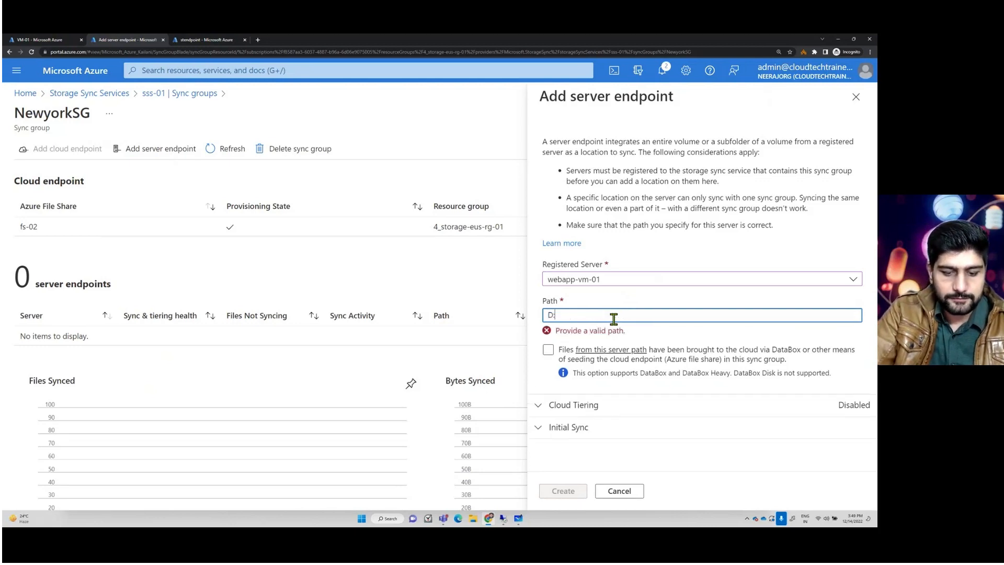
pyautogui.write('\\')
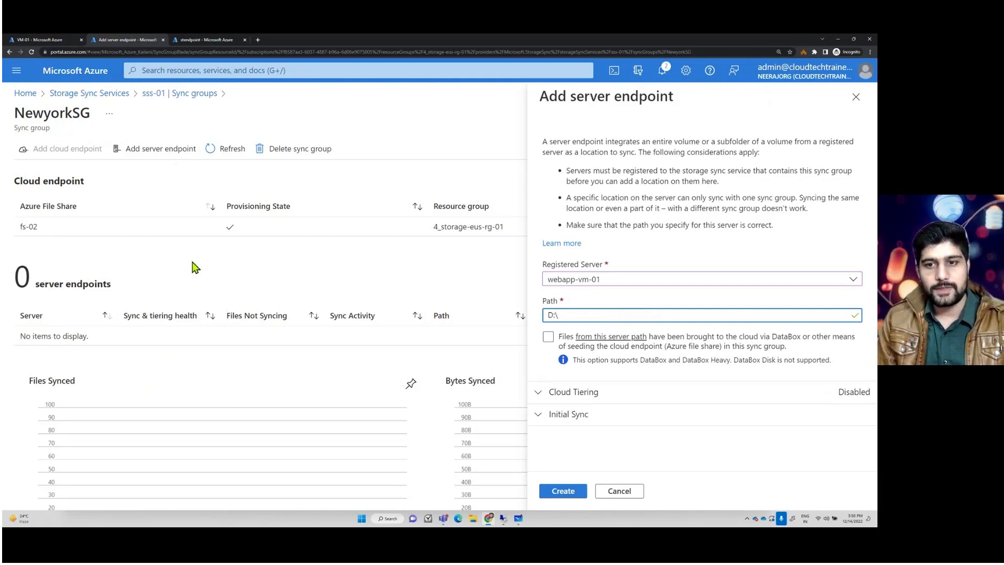
# - Review the Cloud Tiering and Initial Sync options, keep the defaults, and create the server endpoint
pyautogui.click(549, 399)
pyautogui.scroll(-5, 554, 314)
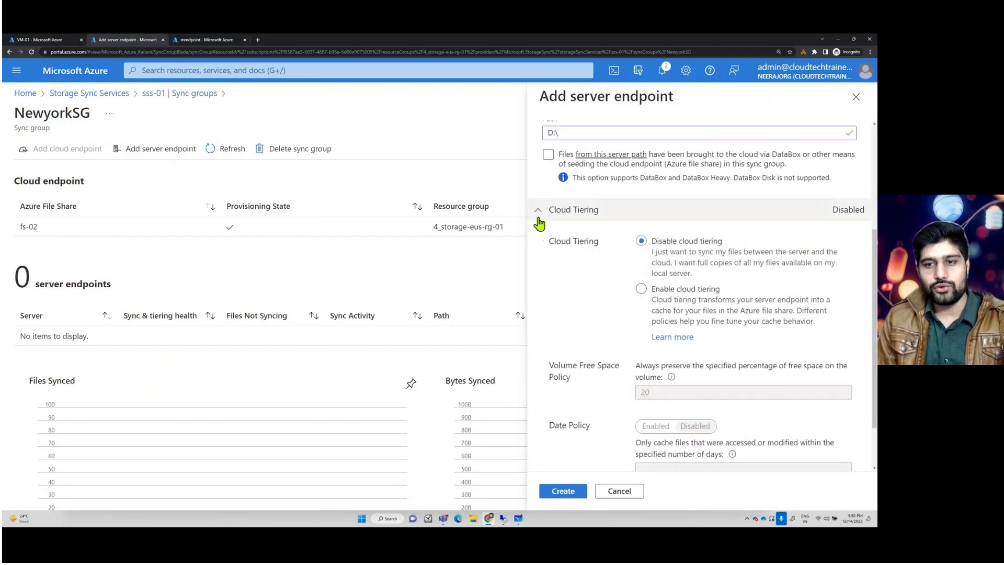
pyautogui.click(569, 447)
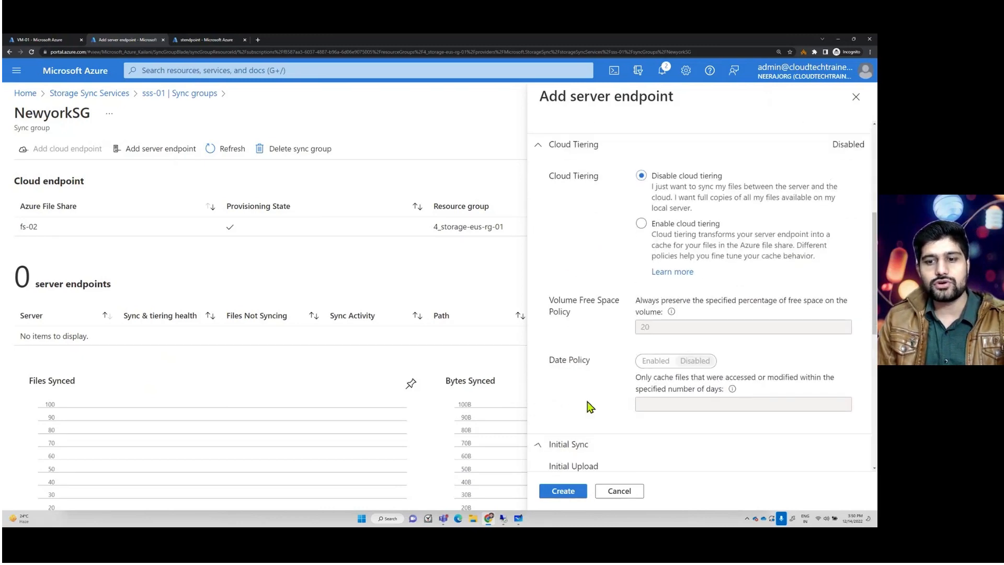
pyautogui.scroll(-7, 589, 400)
pyautogui.scroll(3, 589, 367)
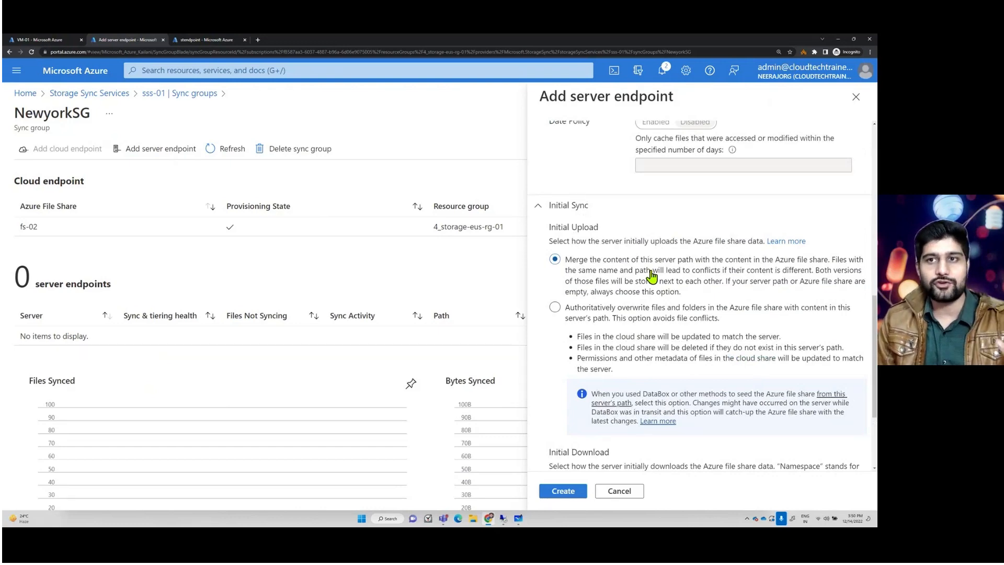
pyautogui.scroll(4, 651, 275)
pyautogui.scroll(5, 652, 276)
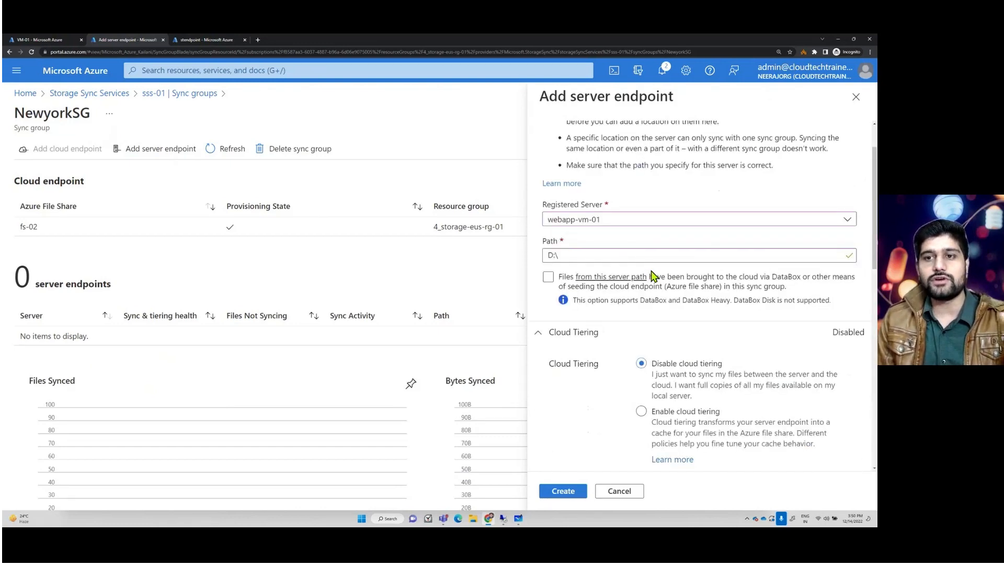
pyautogui.click(553, 492)
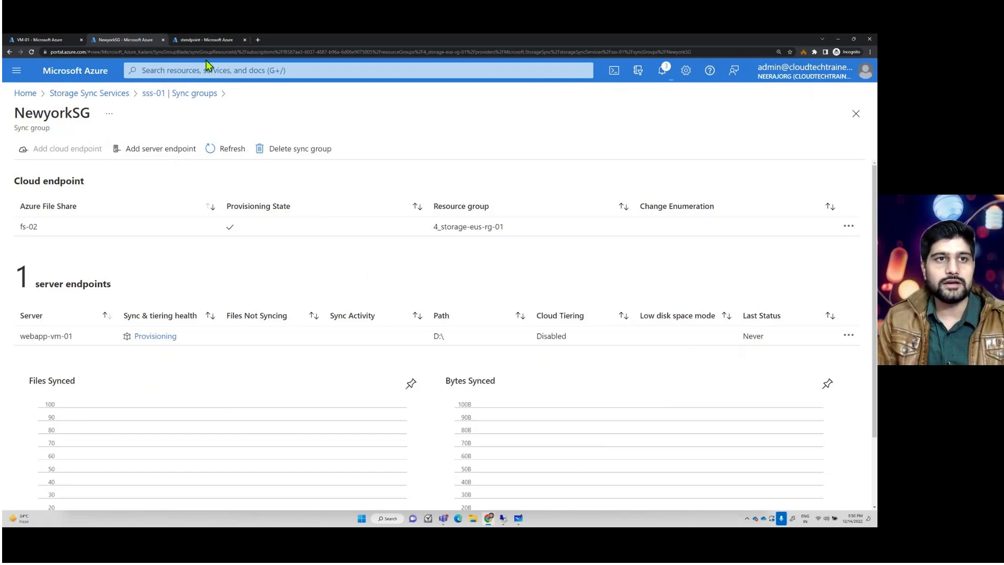
# - Open the fs-01 file share in the stendpoint storage account and examine its files
pyautogui.click(205, 40)
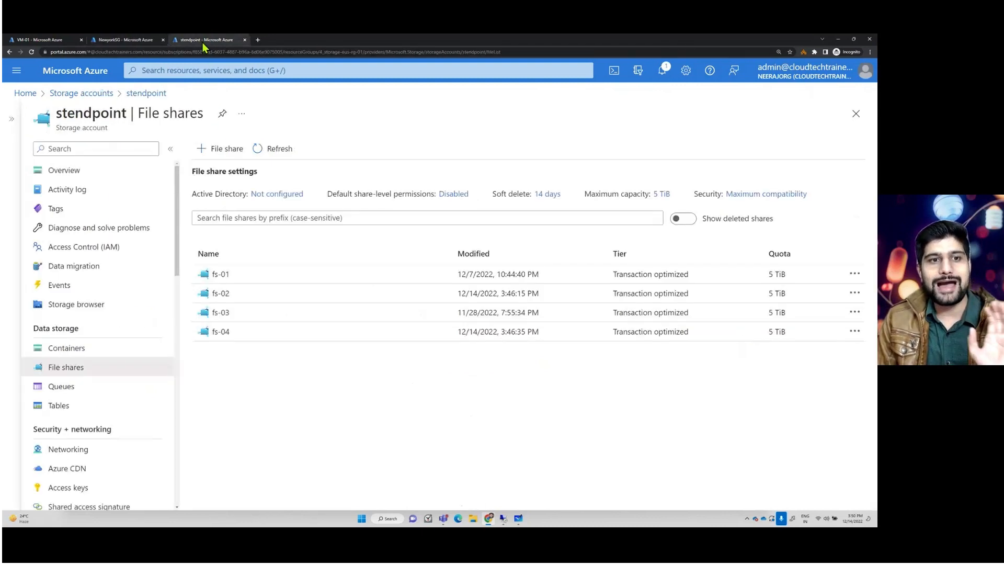
pyautogui.click(225, 276)
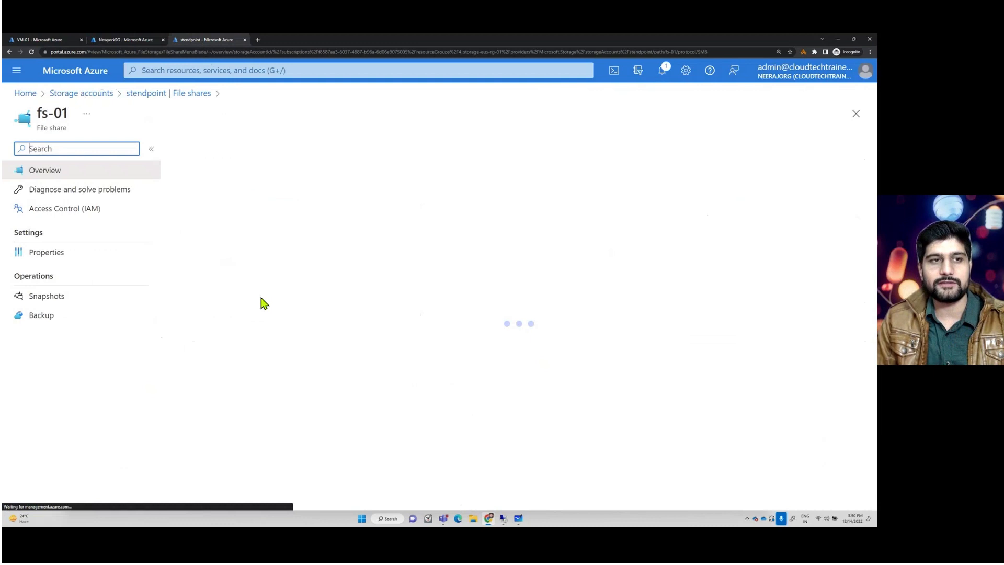
pyautogui.moveTo(70, 113); pyautogui.dragTo(39, 109)
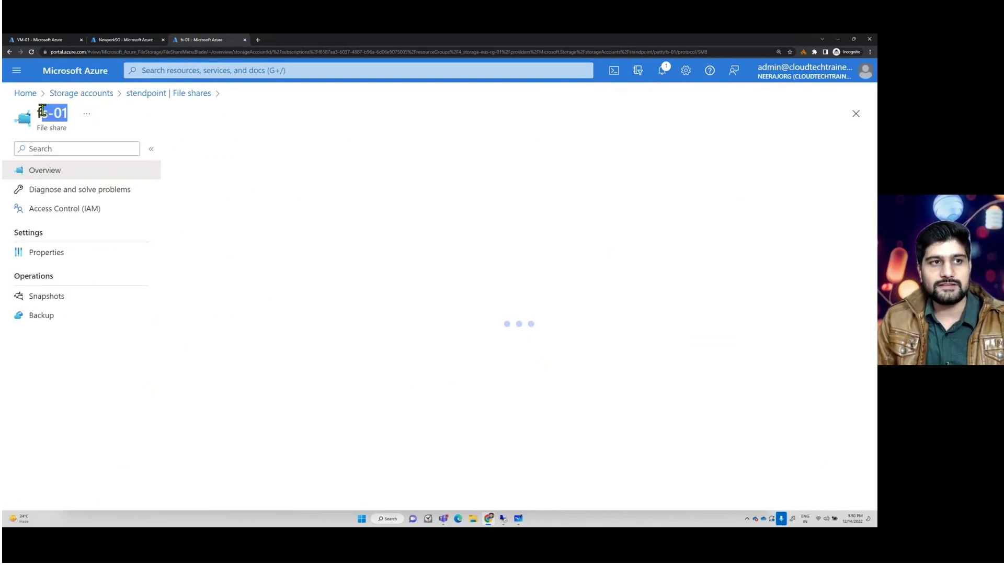
pyautogui.click(267, 320)
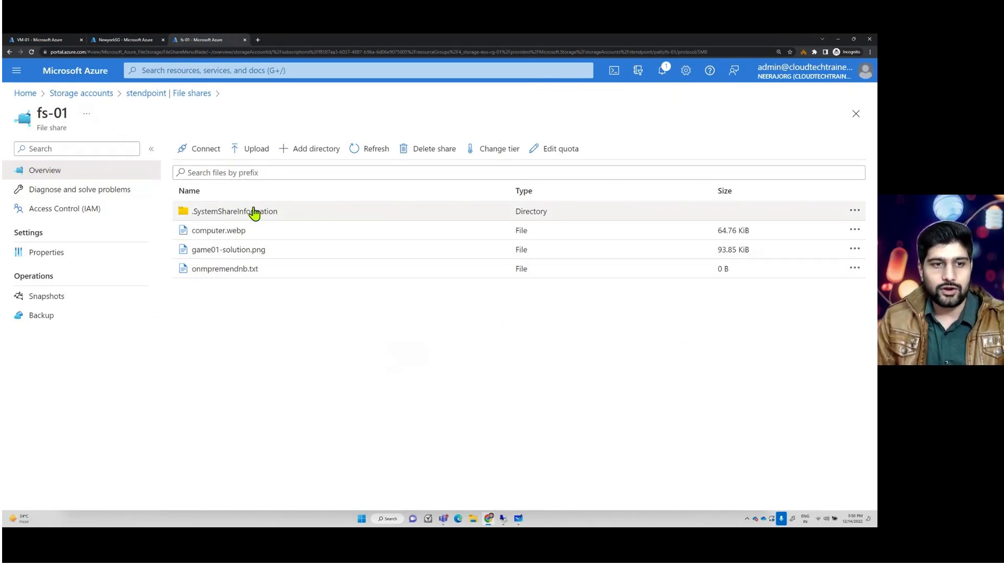
pyautogui.moveTo(262, 275); pyautogui.dragTo(191, 276)
pyautogui.click(239, 295)
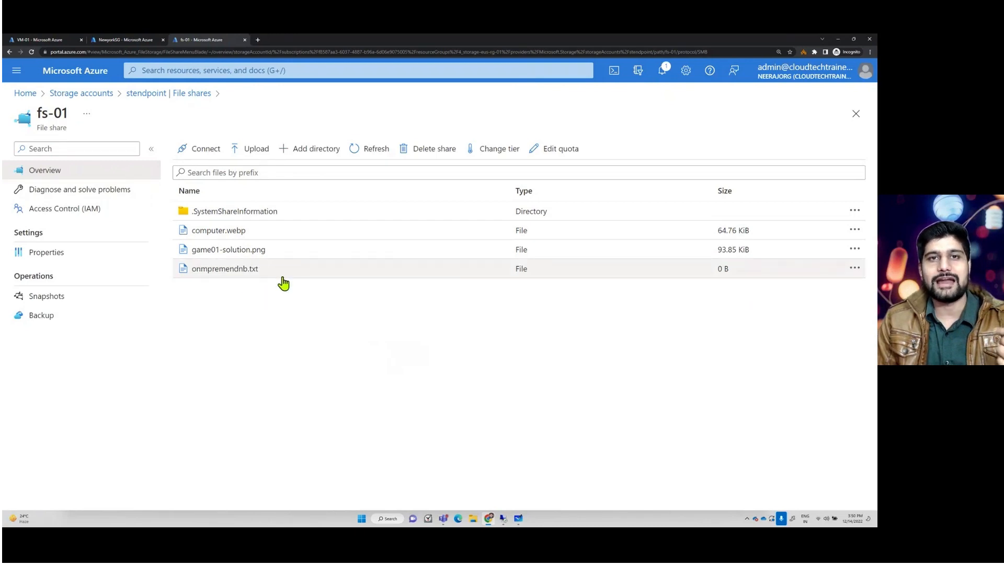